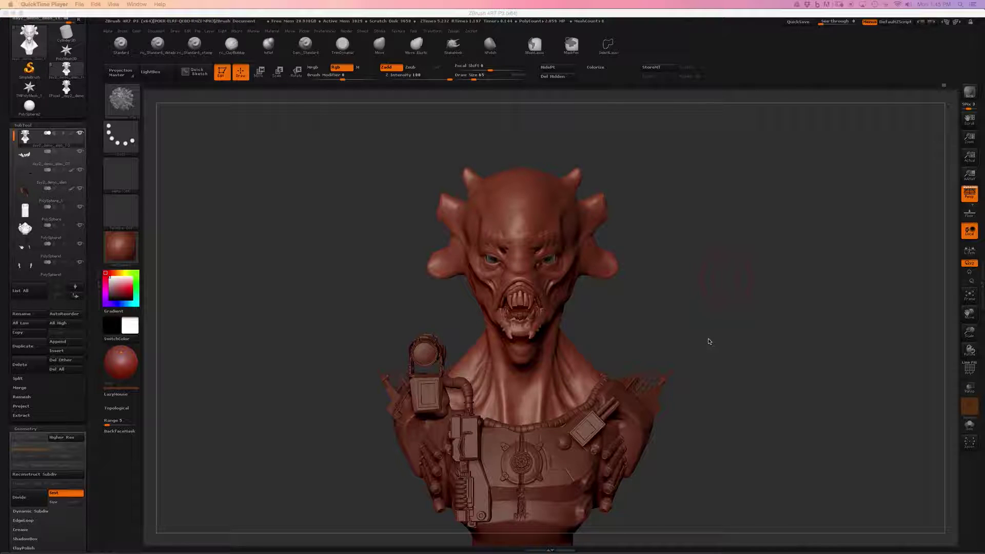
# Step: Bring ZBrush forward, frame the bust's head and turn on polygroup colours with PolyF
pyautogui.click(726, 264)
pyautogui.moveTo(747, 268); pyautogui.dragTo(494, 176)
pyautogui.moveTo(723, 280); pyautogui.dragTo(765, 308)
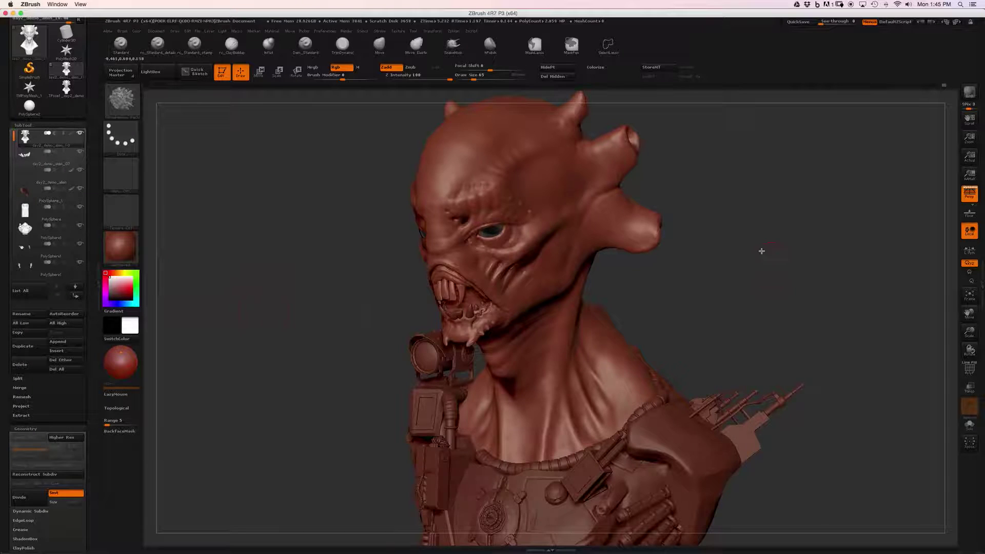
pyautogui.moveTo(767, 263); pyautogui.dragTo(768, 271)
pyautogui.hotkey('shift', 'f')
# Step: Orbit and zoom around the bust to inspect the red head and grey-blue neck polygroups
pyautogui.moveTo(761, 233); pyautogui.dragTo(765, 291)
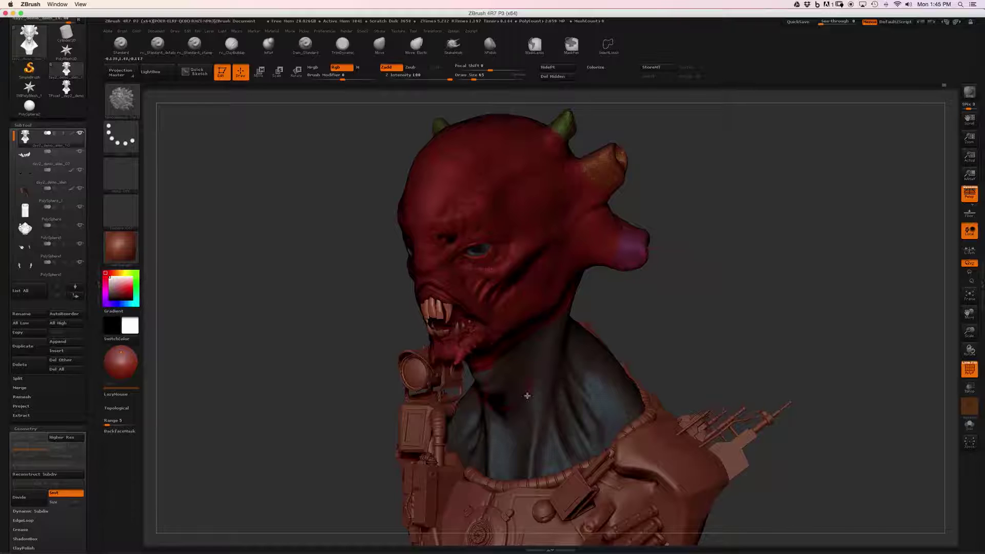
pyautogui.keyDown('alt'); pyautogui.moveTo(747, 296); pyautogui.dragTo(747, 352); pyautogui.keyUp('alt')
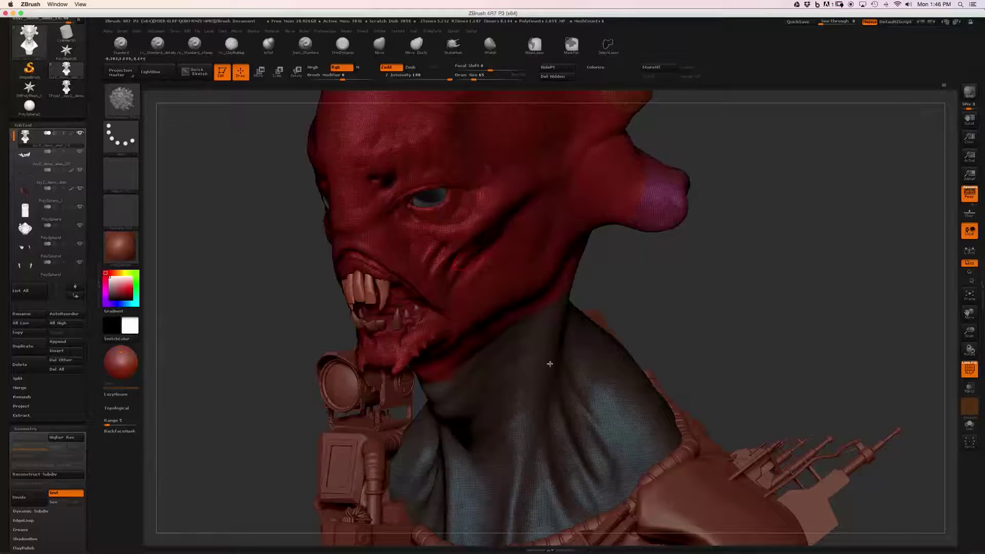
pyautogui.moveTo(702, 285); pyautogui.dragTo(463, 314)
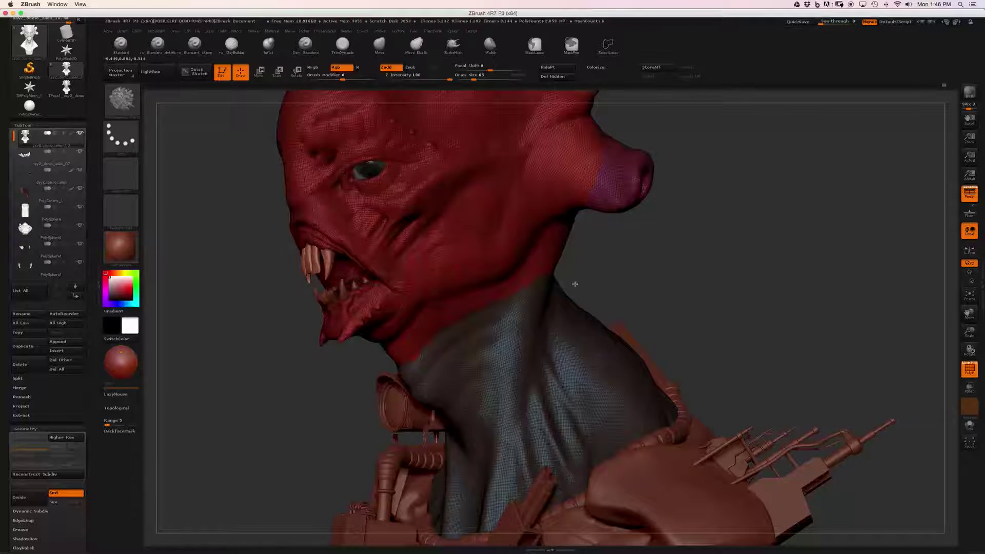
pyautogui.moveTo(778, 334); pyautogui.dragTo(813, 306)
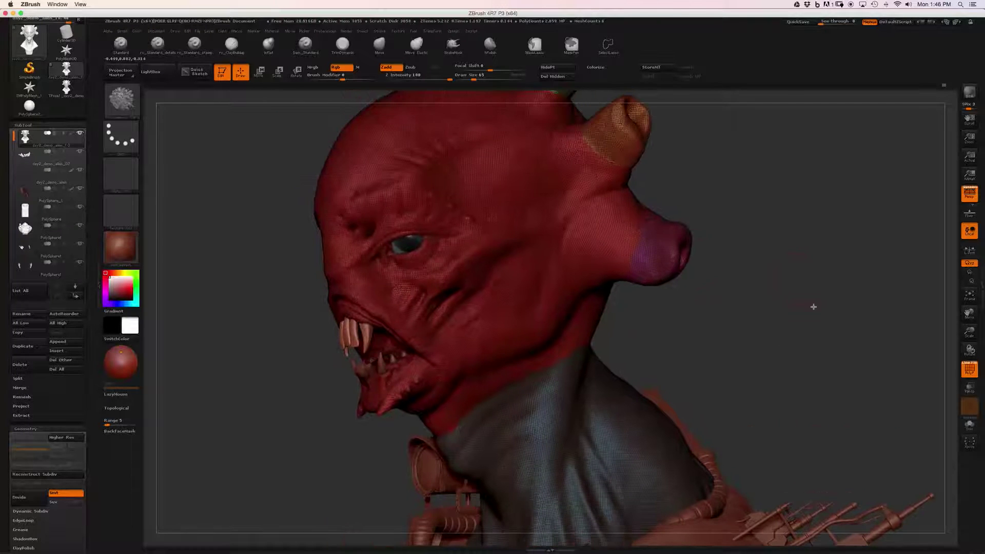
pyautogui.moveTo(752, 208); pyautogui.dragTo(790, 206)
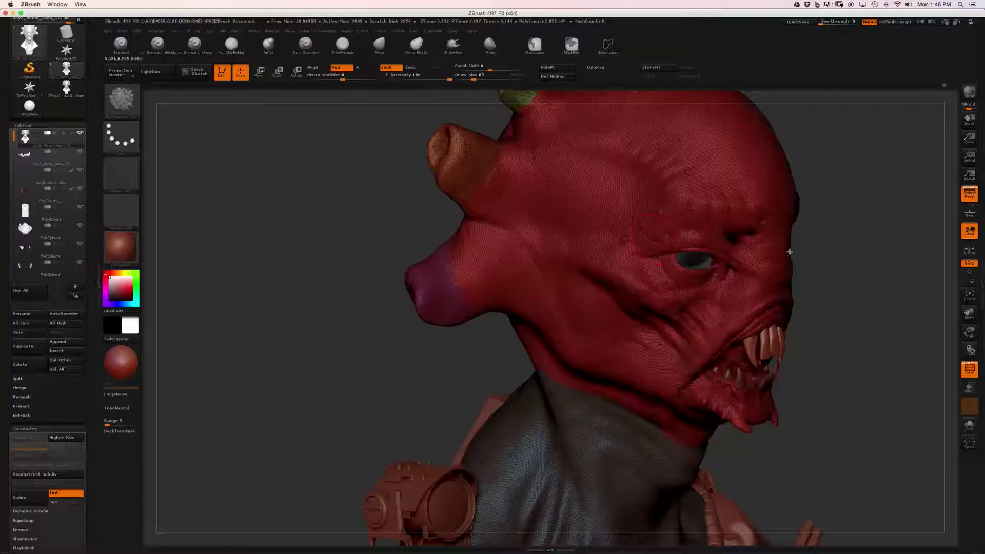
pyautogui.moveTo(899, 253); pyautogui.dragTo(838, 295)
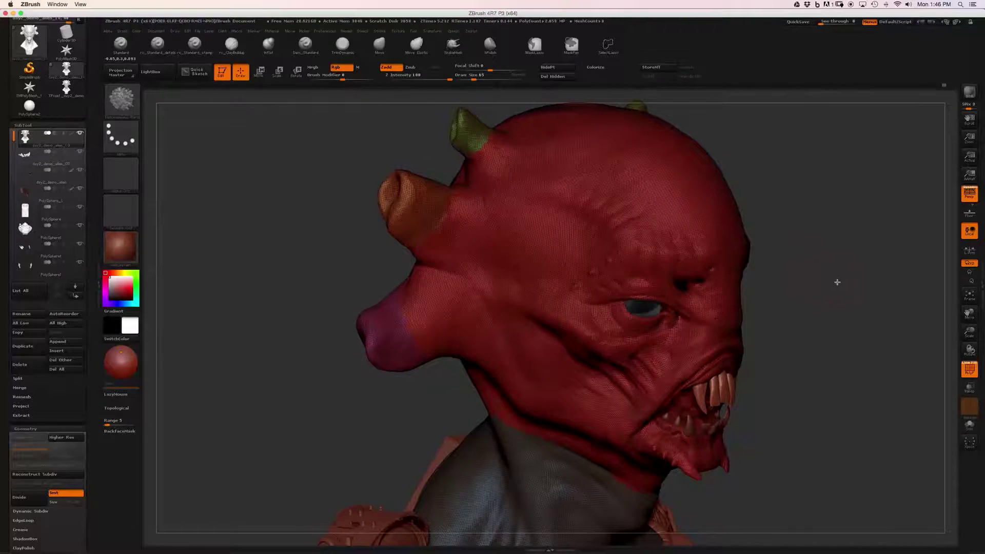
pyautogui.moveTo(835, 253); pyautogui.dragTo(708, 259)
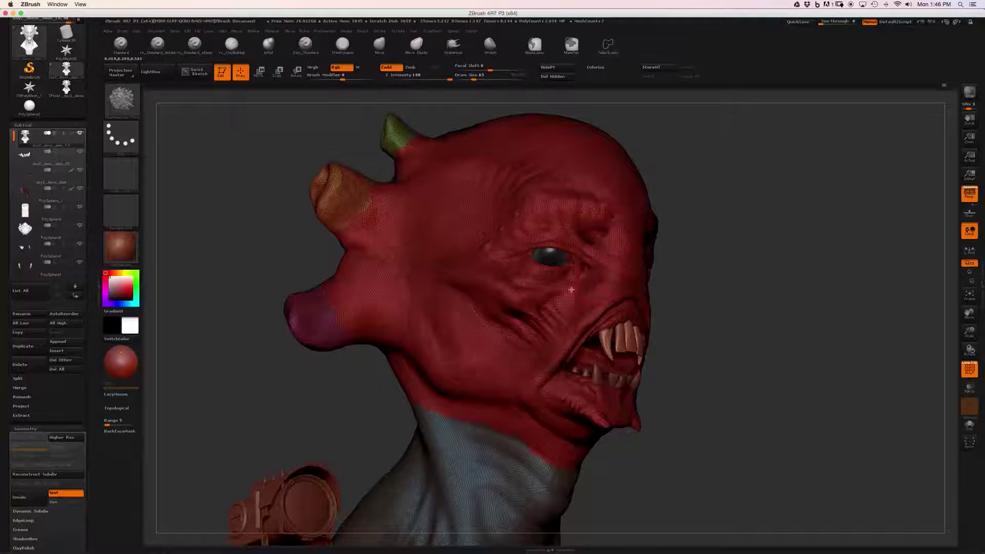
pyautogui.keyDown('alt'); pyautogui.moveTo(744, 318); pyautogui.dragTo(721, 263); pyautogui.keyUp('alt')
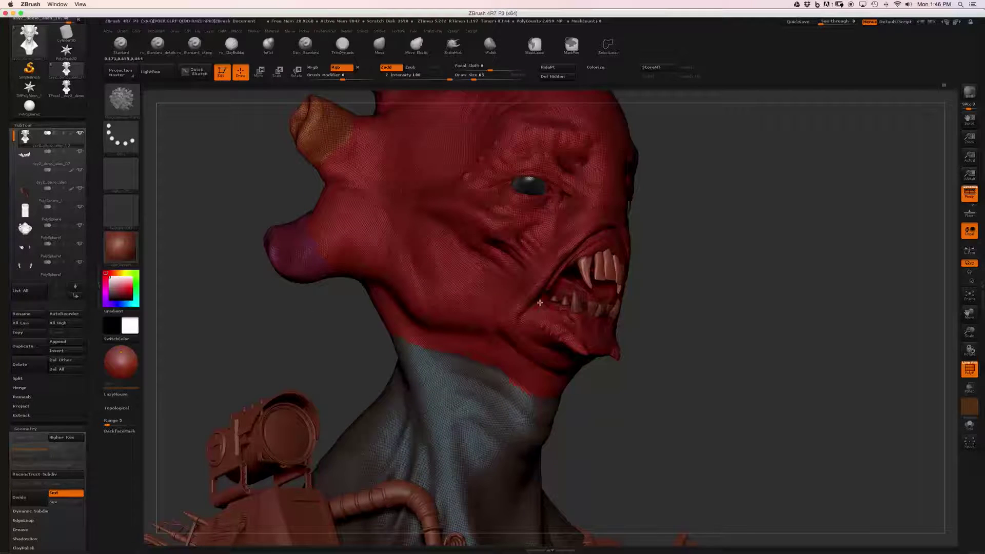
pyautogui.moveTo(727, 284)
pyautogui.keyDown('alt'); pyautogui.mouseDown()
pyautogui.moveTo(708, 273)
pyautogui.moveTo(560, 330)
pyautogui.mouseUp(); pyautogui.keyUp('alt')
pyautogui.moveTo(672, 319)
pyautogui.mouseDown()
pyautogui.moveTo(621, 313)
pyautogui.moveTo(713, 313)
pyautogui.moveTo(689, 334)
pyautogui.moveTo(698, 289)
pyautogui.mouseUp()
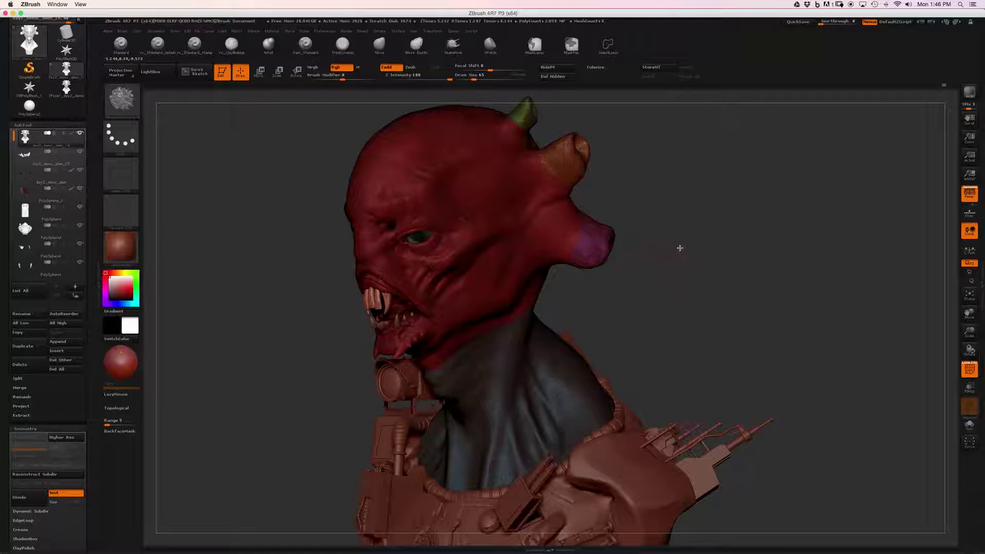
pyautogui.moveTo(716, 321); pyautogui.dragTo(877, 322)
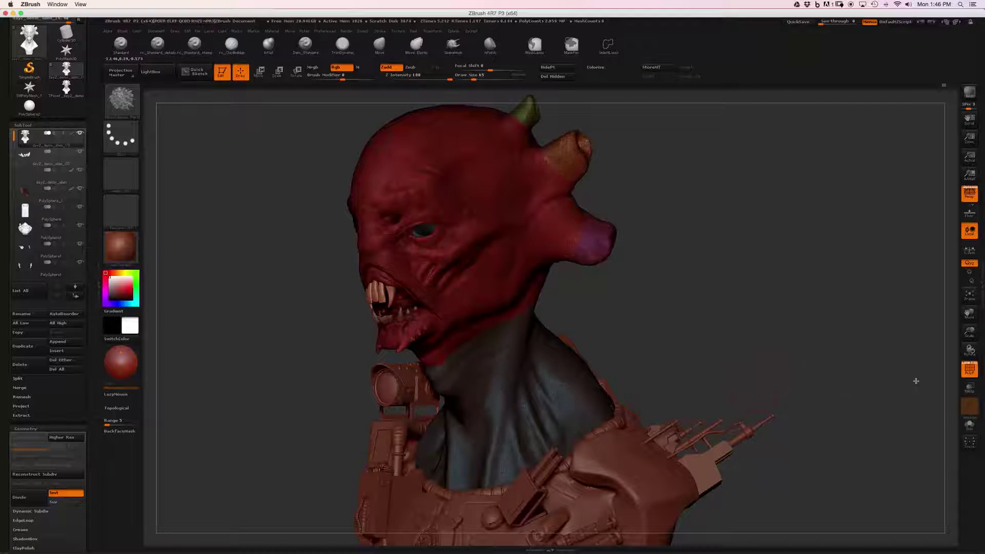
# Step: Turn on Solo mode to isolate the alien head, viewing it from the side
pyautogui.click(970, 427)
pyautogui.moveTo(762, 354); pyautogui.dragTo(732, 338)
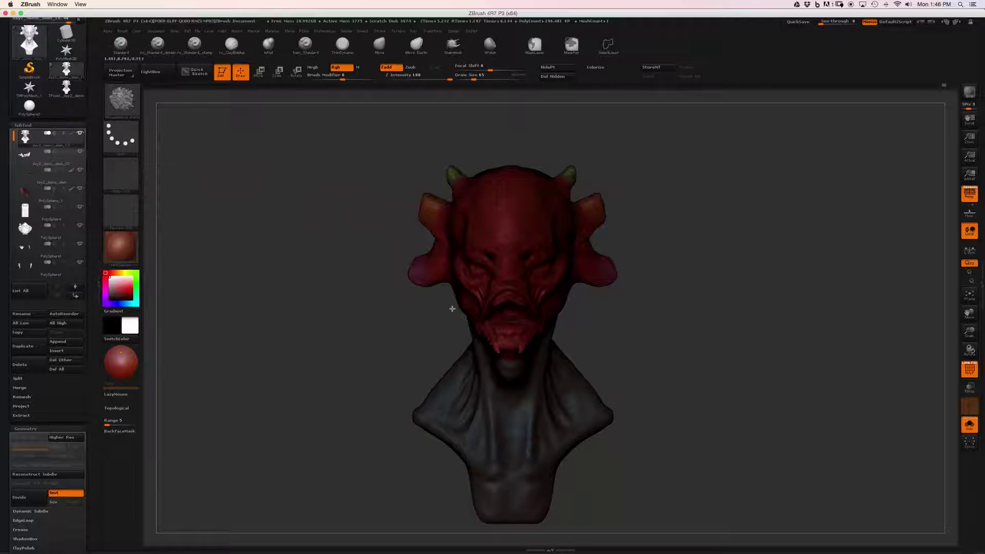
pyautogui.moveTo(193, 189); pyautogui.dragTo(143, 181)
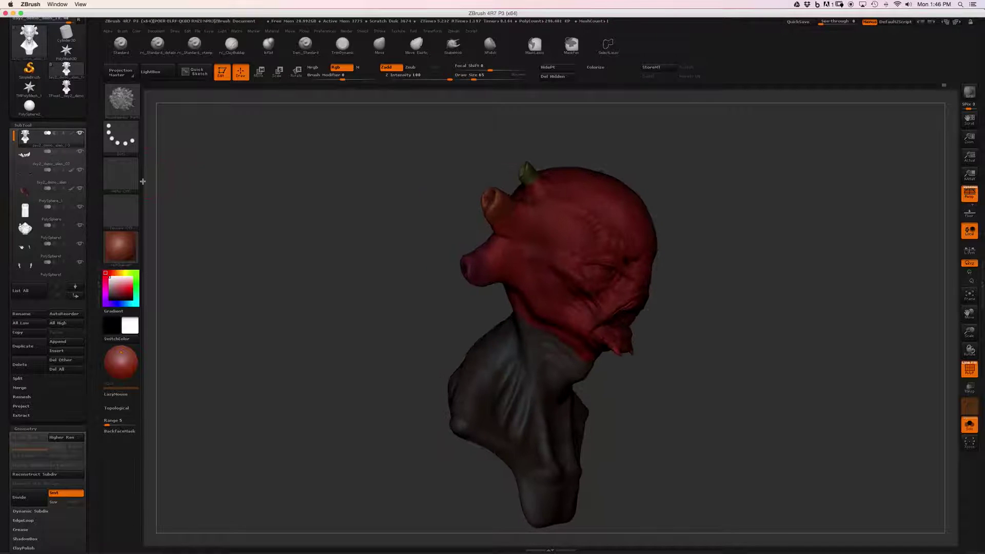
# Step: Duplicate the head subtool and turn off the polygroup colours
pyautogui.click(37, 348)
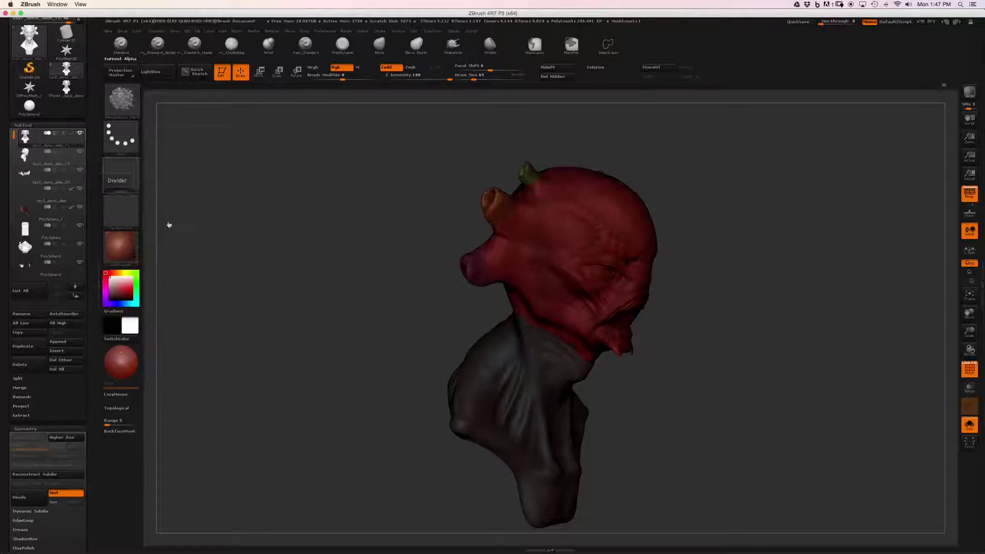
pyautogui.moveTo(813, 371)
pyautogui.mouseDown()
pyautogui.moveTo(734, 322)
pyautogui.moveTo(739, 340)
pyautogui.moveTo(747, 321)
pyautogui.moveTo(758, 323)
pyautogui.moveTo(758, 337)
pyautogui.moveTo(739, 319)
pyautogui.mouseUp()
pyautogui.hotkey('shift', 'f')
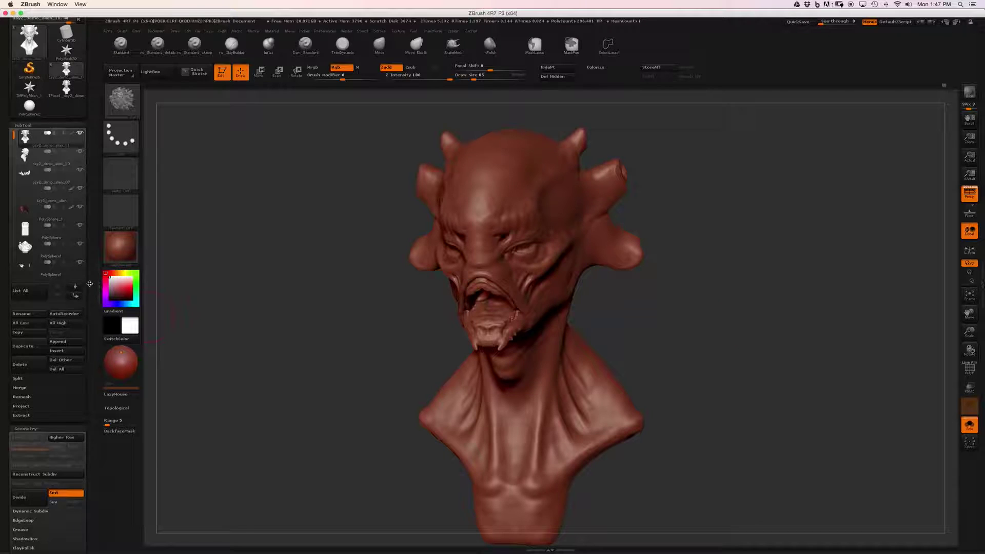
# Step: Open Tool > Geometry > ZRemesher with Target Polygons Count 5 and adaptivity 50
pyautogui.scroll(7, 85, 256)
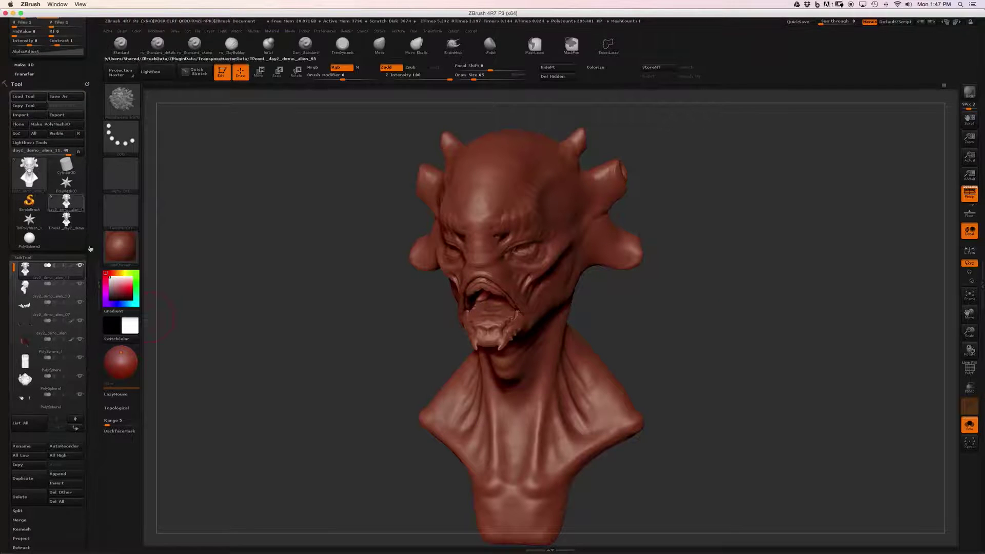
pyautogui.scroll(-15, 74, 208)
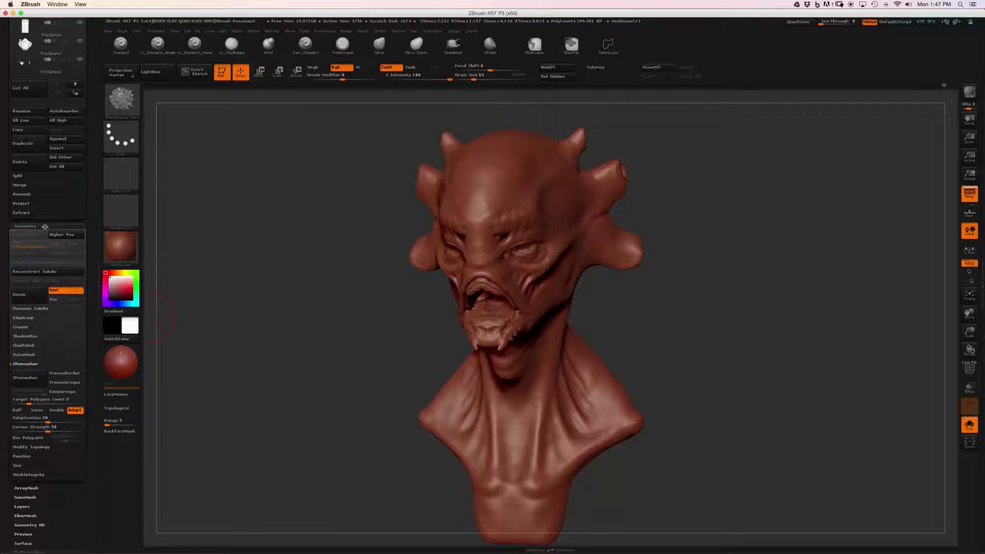
pyautogui.click(45, 226)
pyautogui.click(43, 226)
pyautogui.moveTo(91, 233); pyautogui.dragTo(89, 224)
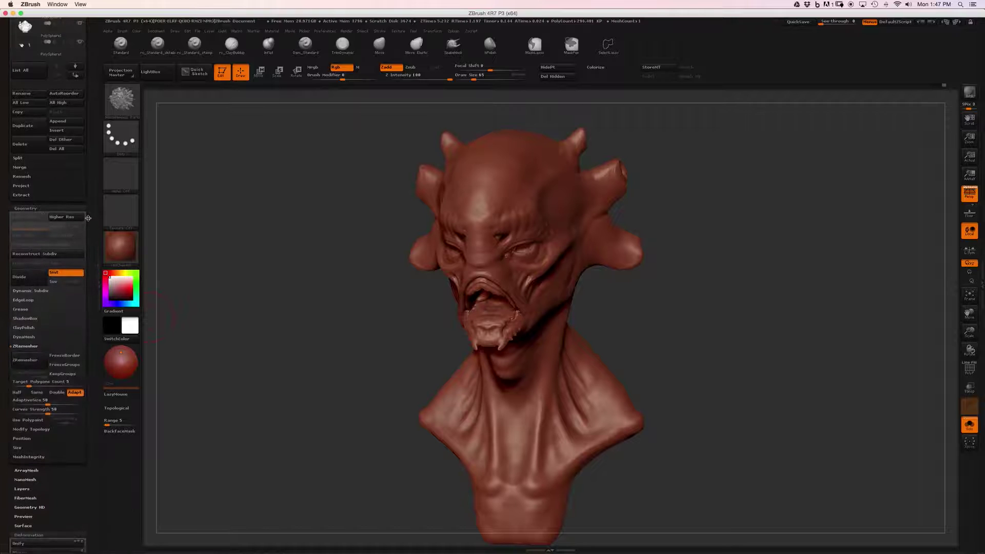
pyautogui.scroll(-6, 90, 224)
pyautogui.click(41, 217)
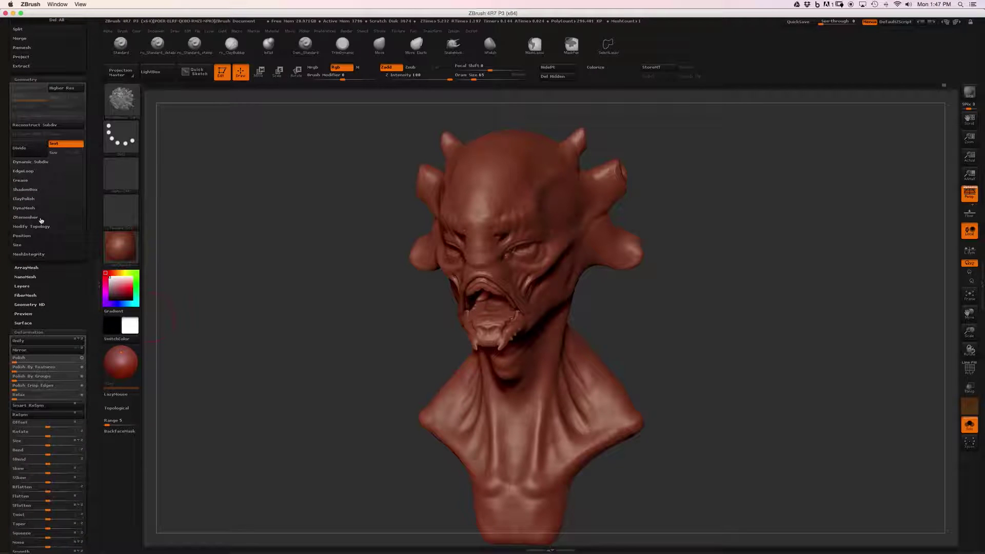
pyautogui.click(40, 218)
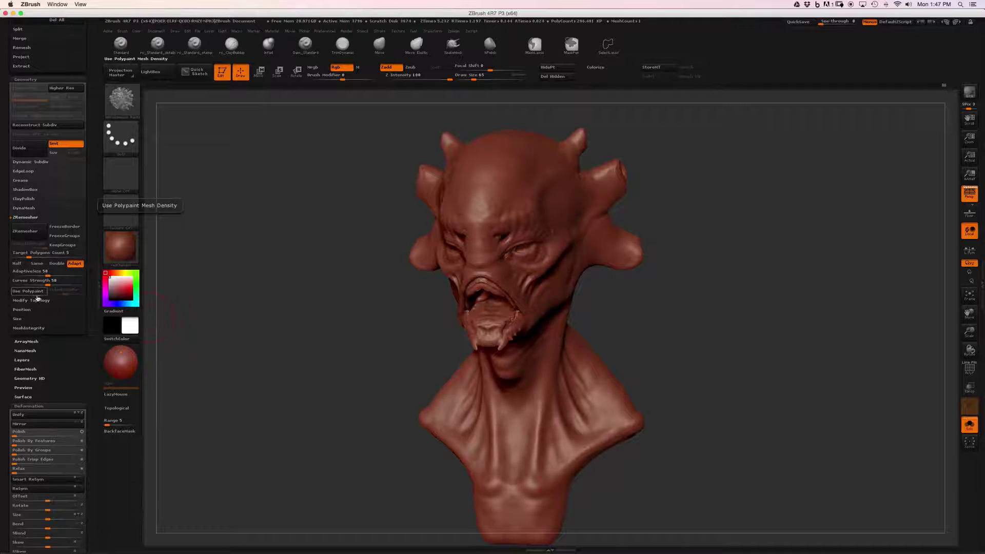
pyautogui.moveTo(93, 232); pyautogui.dragTo(91, 223)
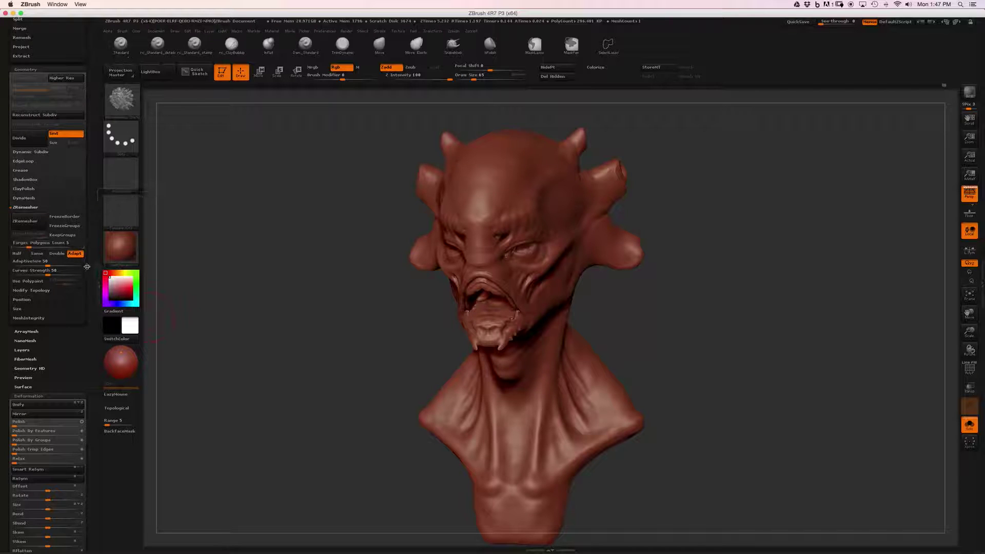
pyautogui.moveTo(304, 274)
pyautogui.keyDown('alt'); pyautogui.mouseDown()
pyautogui.moveTo(268, 247)
pyautogui.moveTo(224, 262)
pyautogui.mouseUp(); pyautogui.keyUp('alt')
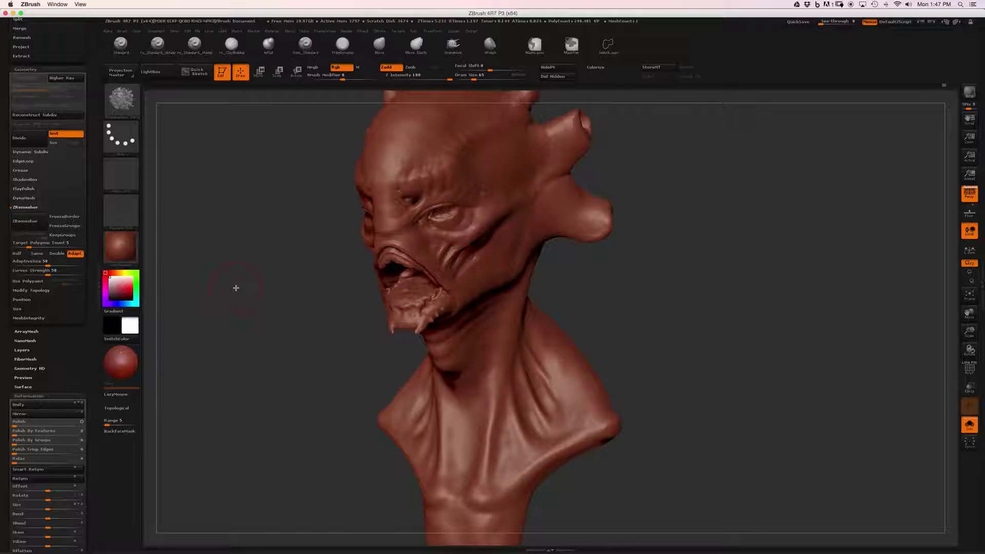
# Step: Run ZRemesher on the duplicated head, producing a lighter quad mesh in about 23 seconds
pyautogui.click(34, 224)
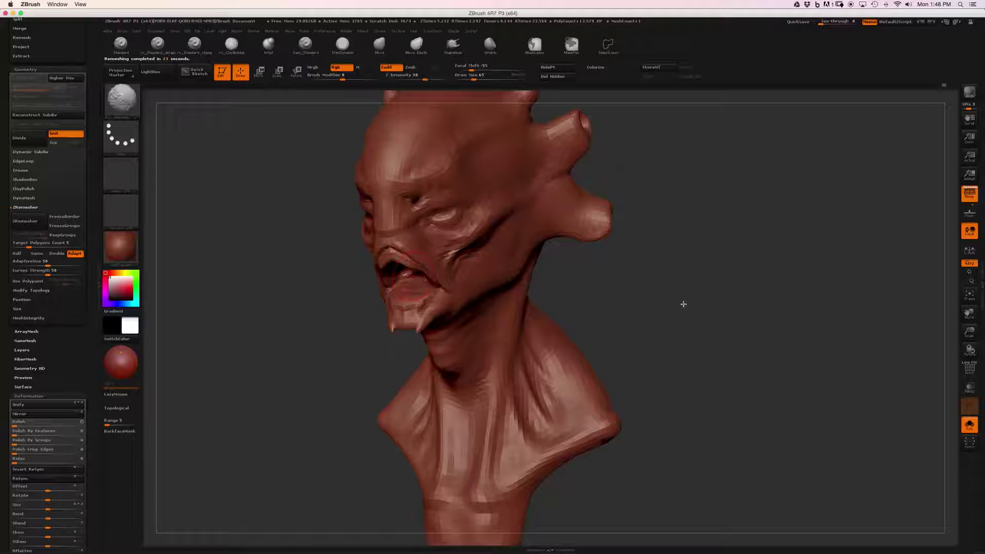
# Step: Toggle the PolyF wireframe on and off while orbiting to check the quads on face and neck
pyautogui.hotkey('shift', 'f')
pyautogui.moveTo(720, 290)
pyautogui.mouseDown()
pyautogui.moveTo(736, 305)
pyautogui.moveTo(723, 305)
pyautogui.moveTo(701, 334)
pyautogui.mouseUp()
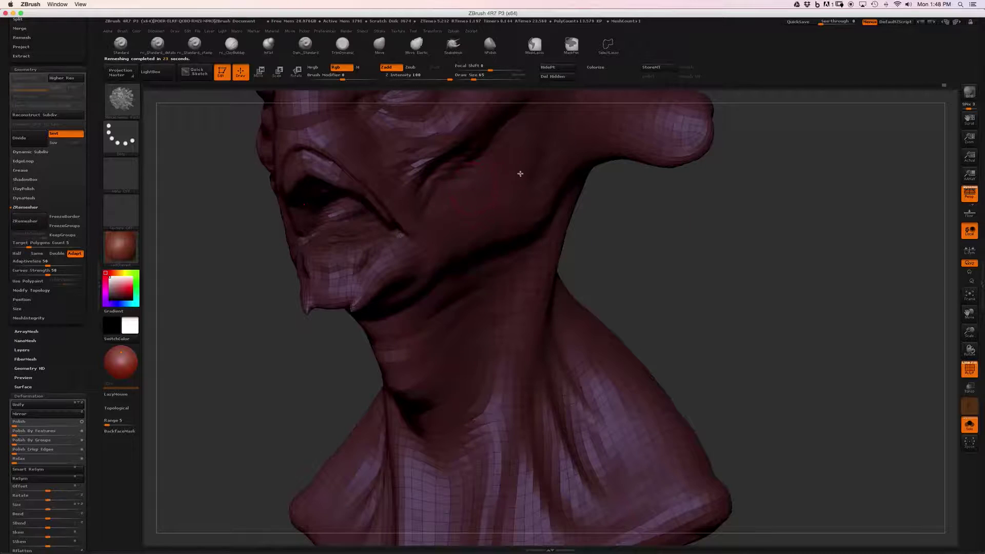
pyautogui.keyDown('alt'); pyautogui.moveTo(580, 142); pyautogui.dragTo(609, 275, button='right'); pyautogui.keyUp('alt')
pyautogui.keyDown('alt'); pyautogui.moveTo(510, 283); pyautogui.dragTo(536, 268, button='right'); pyautogui.keyUp('alt')
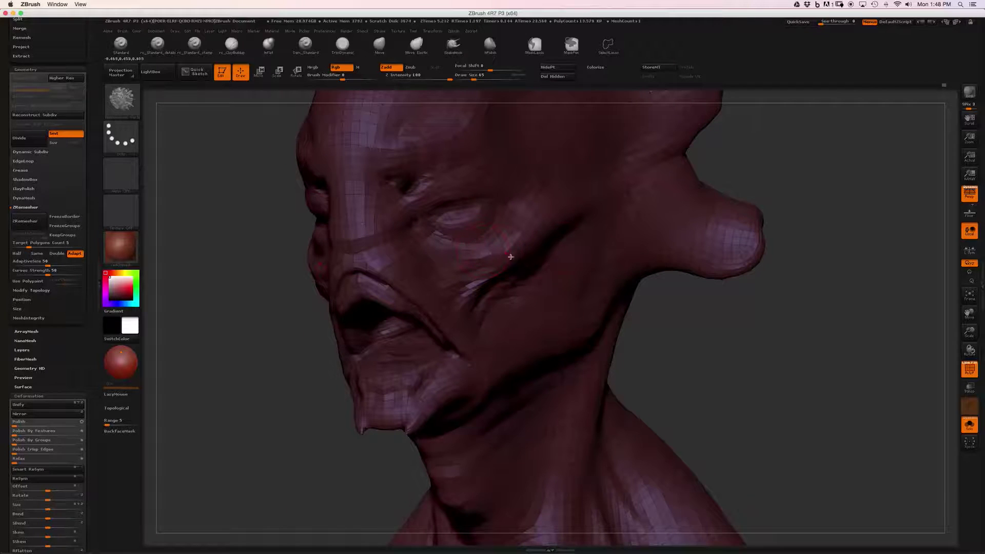
pyautogui.hotkey('shift', 'f')
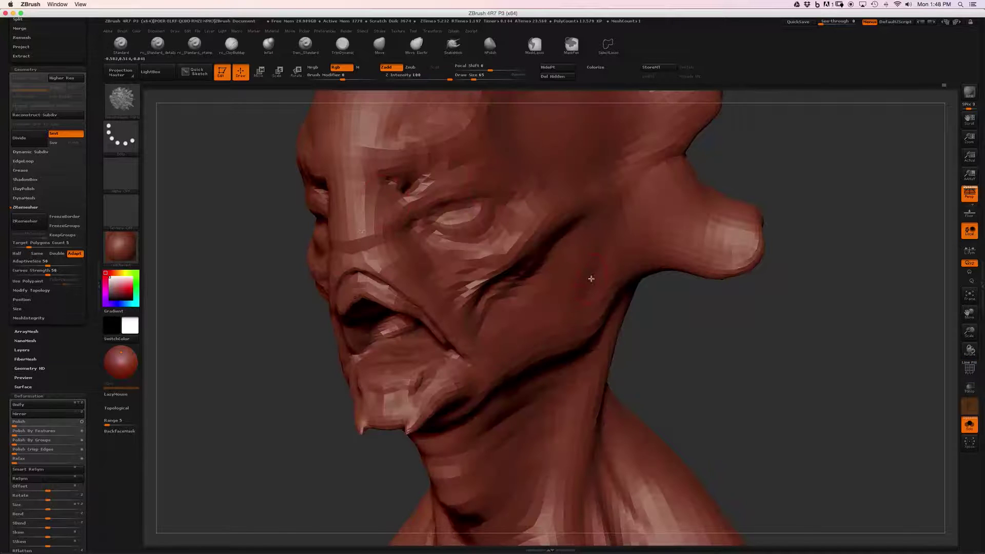
pyautogui.moveTo(409, 278); pyautogui.dragTo(434, 277, button='right')
pyautogui.moveTo(434, 277); pyautogui.dragTo(359, 256)
pyautogui.hotkey('shift', 'f')
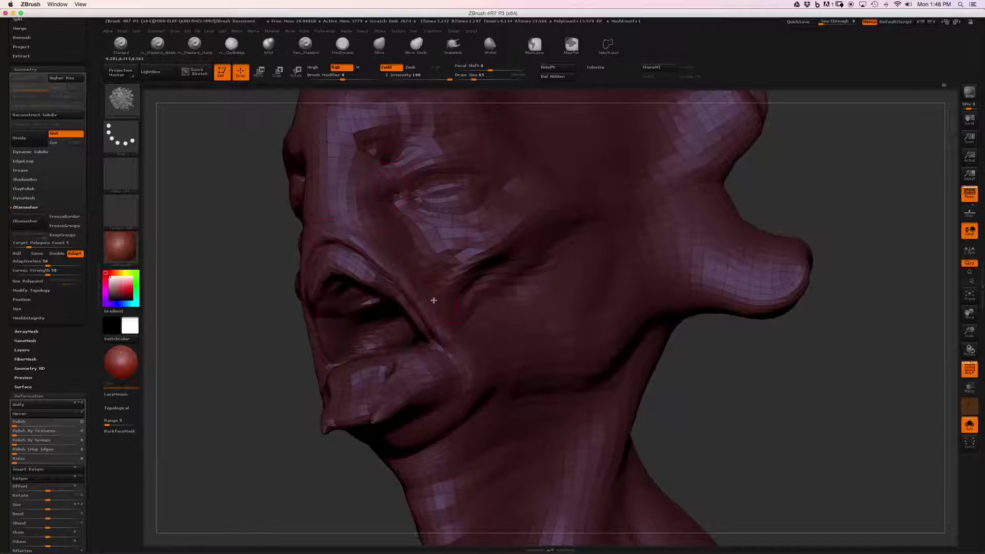
pyautogui.hotkey('shift', 'f')
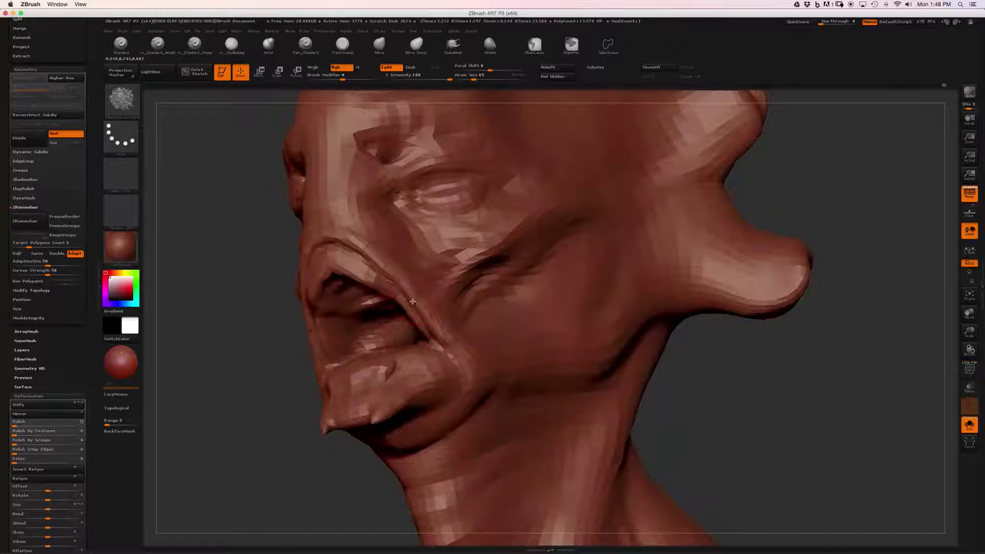
# Step: Switch to Rotate mode and mask the mouth interior and the upper head around the eye
pyautogui.press('r')
pyautogui.moveTo(439, 307); pyautogui.dragTo(418, 334)
pyautogui.keyDown('ctrl'); pyautogui.moveTo(339, 254); pyautogui.dragTo(341, 245); pyautogui.keyUp('ctrl')
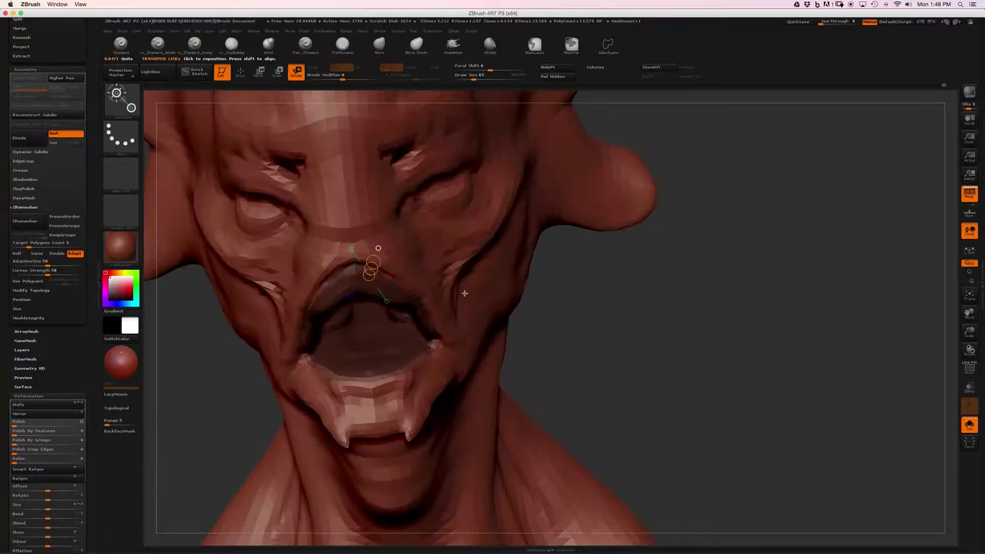
pyautogui.moveTo(464, 293); pyautogui.dragTo(450, 222, button='right')
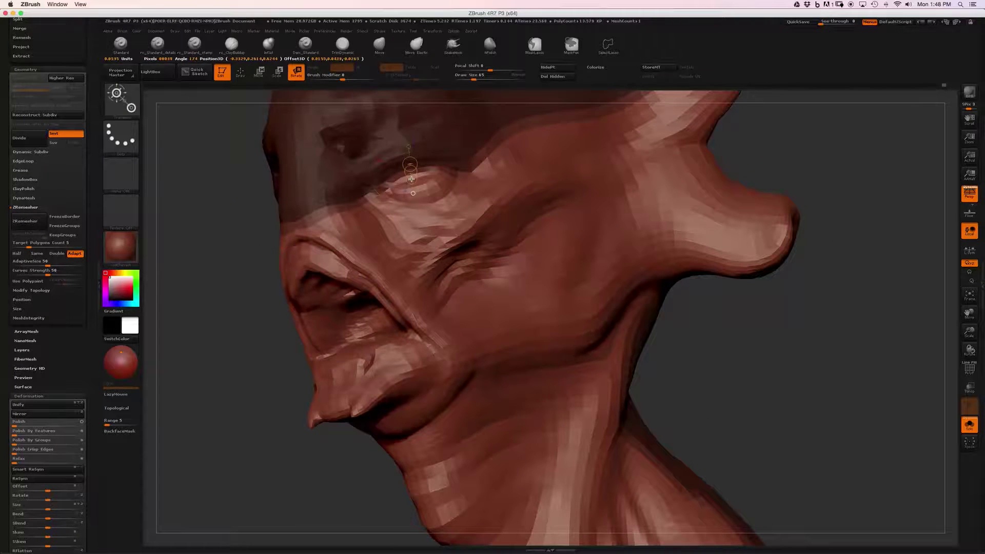
pyautogui.moveTo(550, 200); pyautogui.dragTo(432, 257)
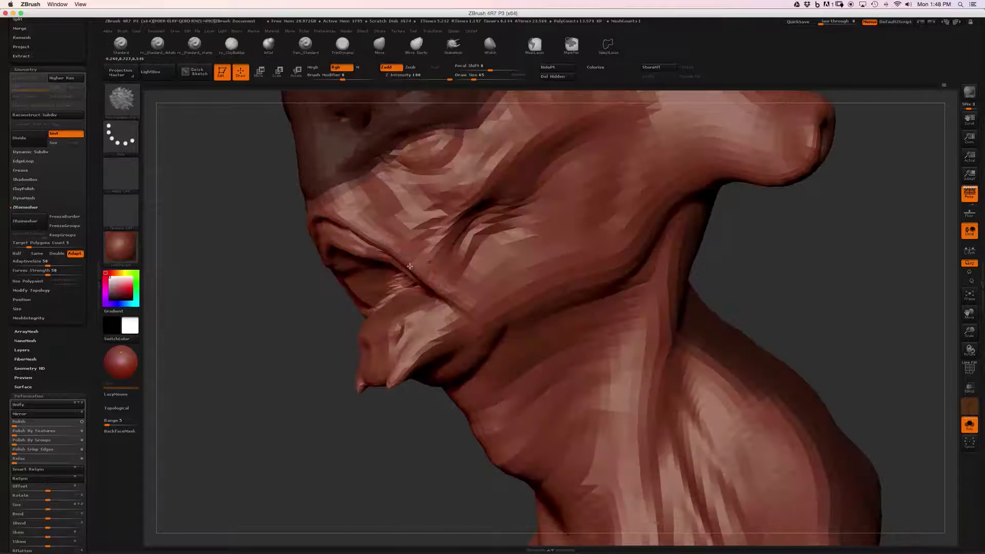
# Step: Orbit the bust from side to front and turn on the PolyFrame wireframe
pyautogui.moveTo(410, 266)
pyautogui.mouseDown(button='right')
pyautogui.moveTo(447, 230)
pyautogui.moveTo(413, 252)
pyautogui.mouseUp(button='right')
pyautogui.moveTo(414, 252)
pyautogui.mouseDown()
pyautogui.moveTo(354, 237)
pyautogui.moveTo(472, 253)
pyautogui.moveTo(516, 226)
pyautogui.mouseUp()
pyautogui.moveTo(507, 279); pyautogui.dragTo(641, 368)
pyautogui.moveTo(722, 380)
pyautogui.mouseDown()
pyautogui.moveTo(724, 348)
pyautogui.moveTo(700, 354)
pyautogui.moveTo(658, 277)
pyautogui.mouseUp()
pyautogui.press('ctrl')
pyautogui.moveTo(711, 247)
pyautogui.mouseDown()
pyautogui.moveTo(753, 288)
pyautogui.moveTo(752, 242)
pyautogui.moveTo(744, 279)
pyautogui.moveTo(774, 334)
pyautogui.moveTo(744, 328)
pyautogui.mouseUp()
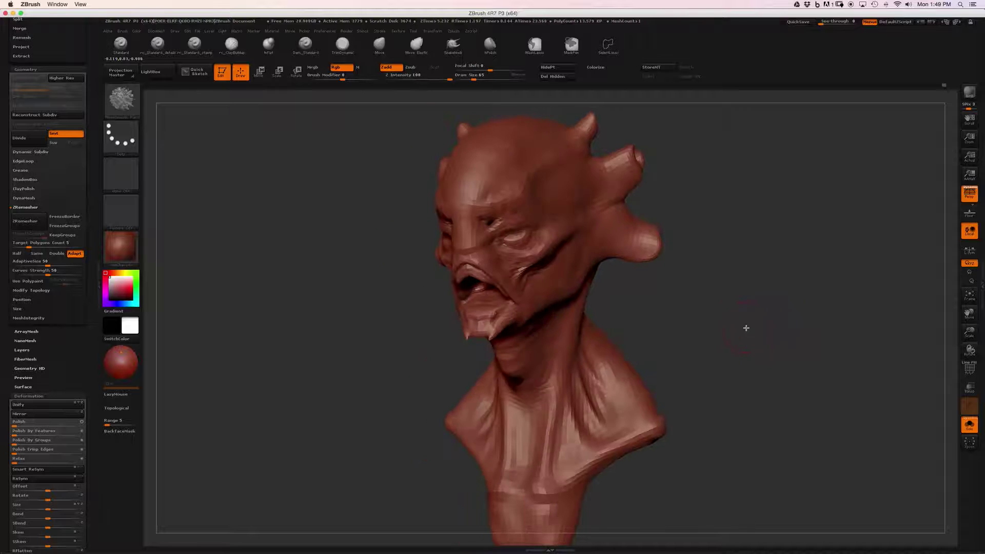
pyautogui.hotkey('shift', 'f')
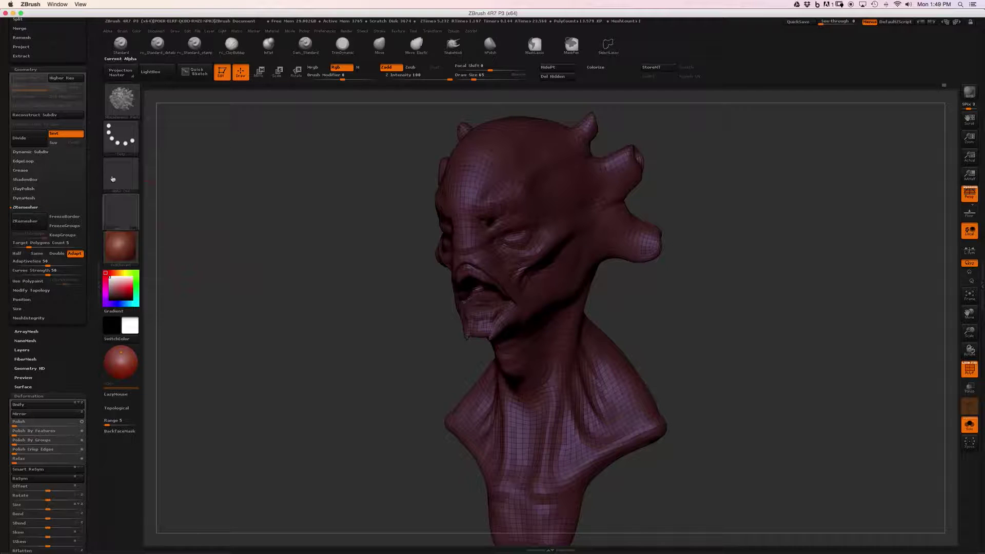
# Step: Select the high-res day2_demo_alien_10 subtool, then reselect day2_demo_alien_11 and scroll to Geometry
pyautogui.scroll(10, 32, 228)
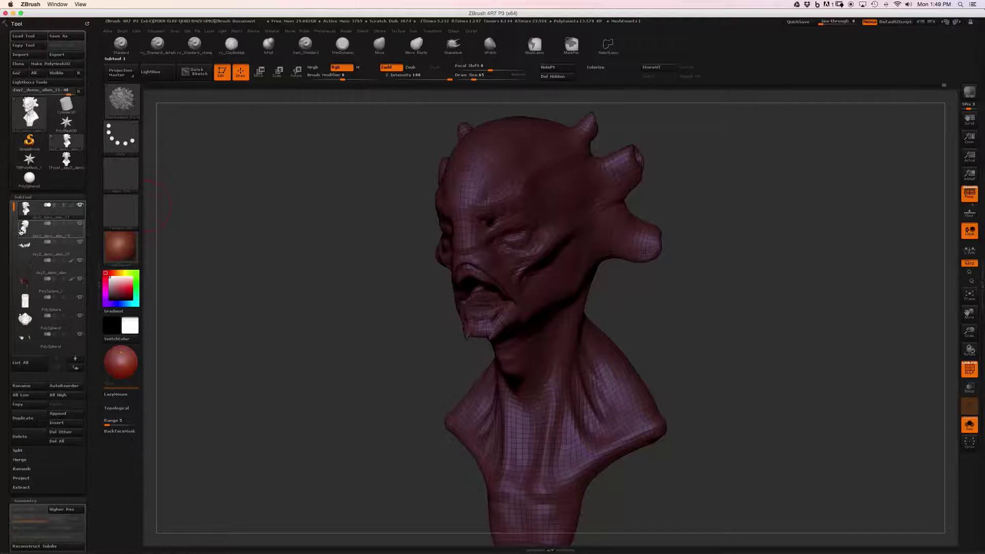
pyautogui.click(24, 226)
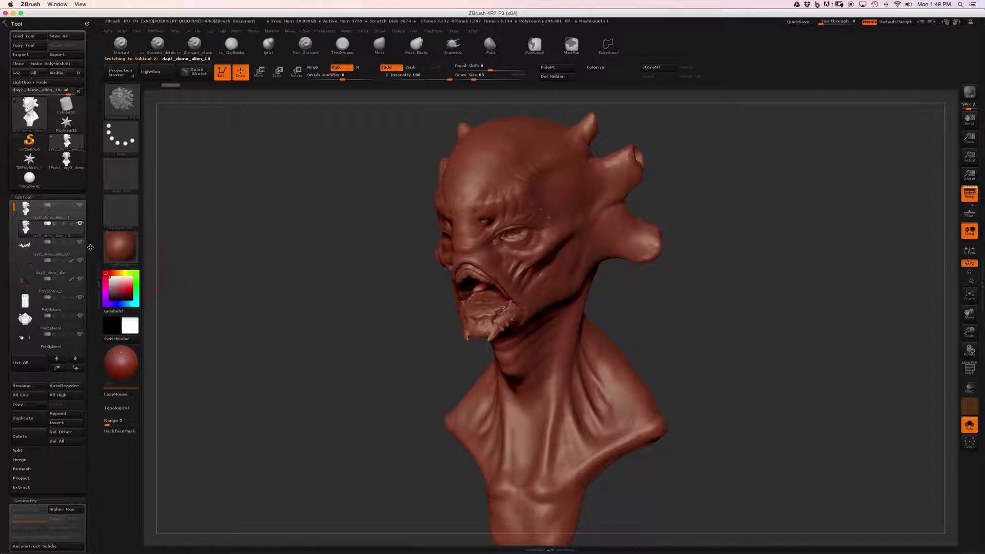
pyautogui.moveTo(24, 208)
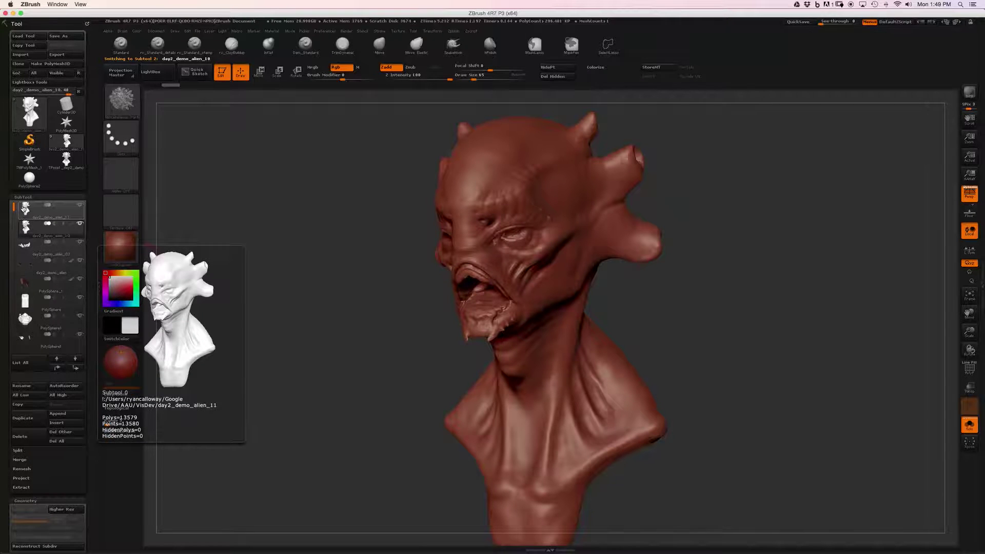
pyautogui.moveTo(24, 229)
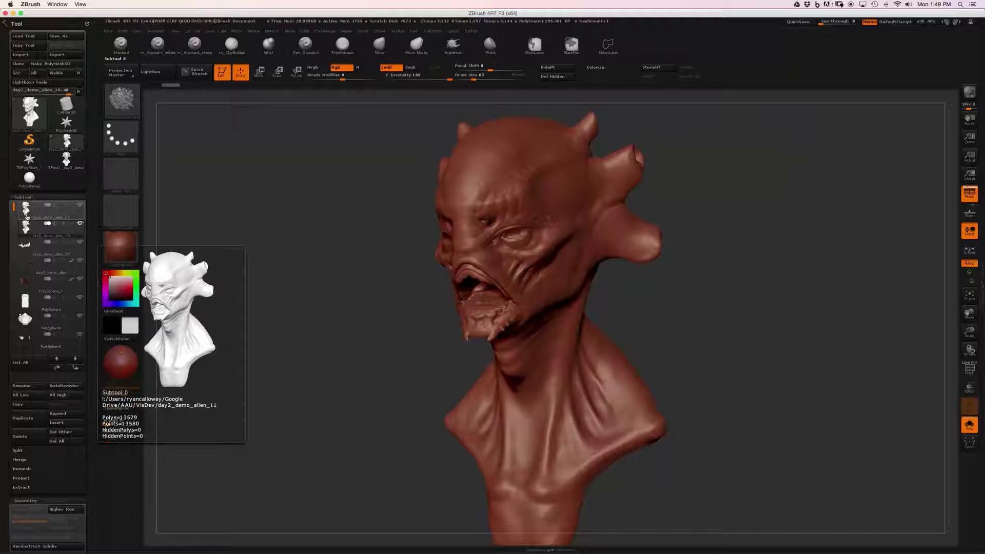
pyautogui.click(25, 210)
pyautogui.scroll(-5, 90, 205)
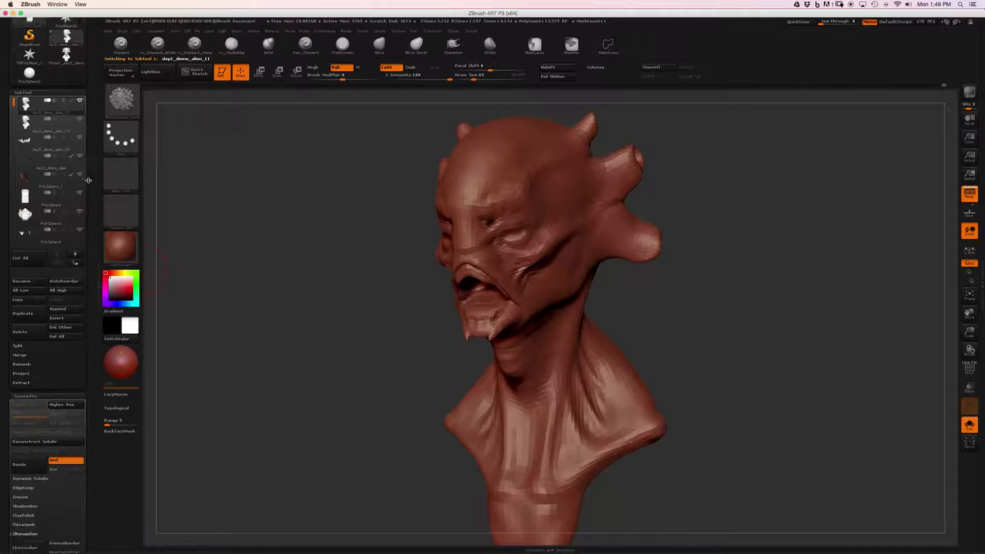
pyautogui.scroll(-3, 87, 160)
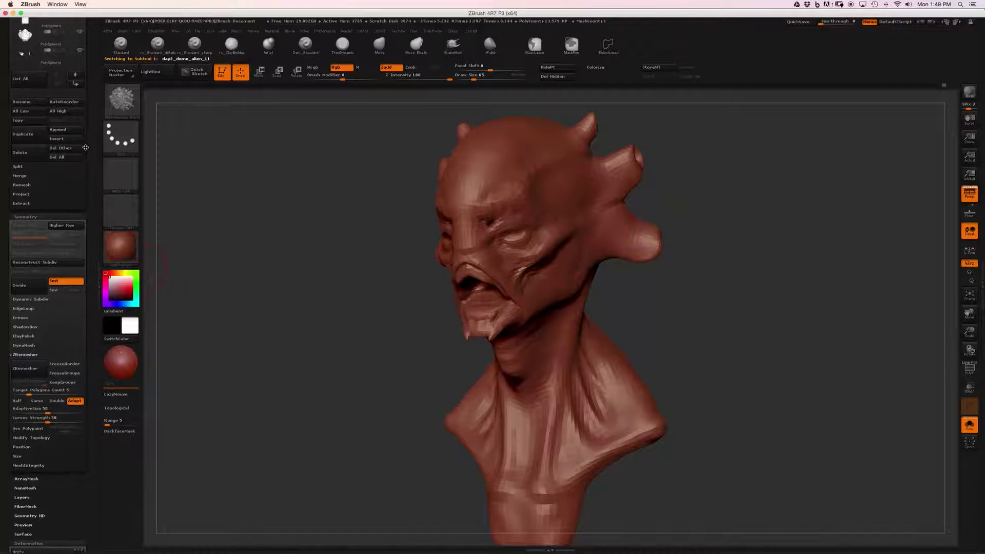
pyautogui.moveTo(84, 146); pyautogui.dragTo(84, 156)
pyautogui.moveTo(366, 294)
pyautogui.mouseDown()
pyautogui.moveTo(321, 326)
pyautogui.moveTo(323, 310)
pyautogui.moveTo(496, 269)
pyautogui.mouseUp()
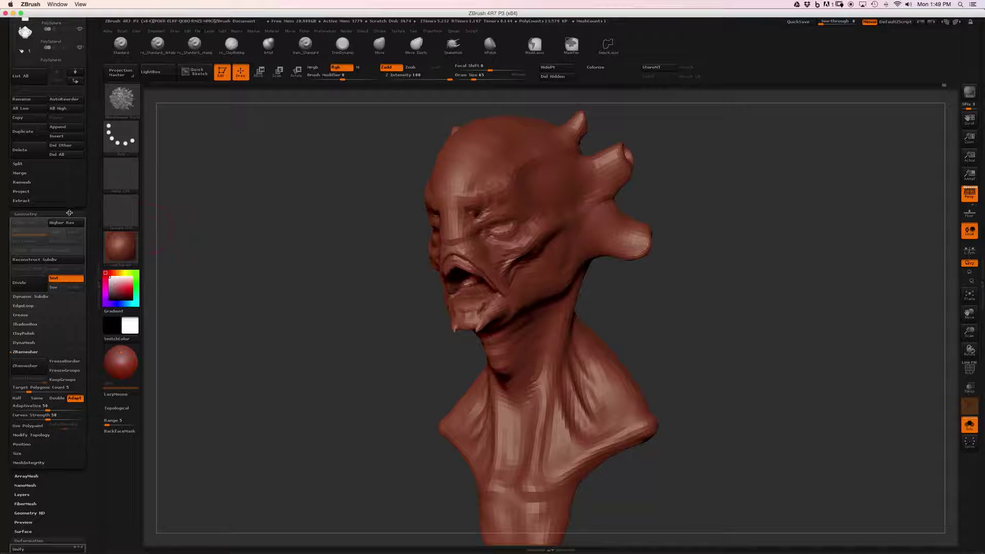
# Step: Divide the retopologized mesh once to SDiv 2 (about 54k polygons) and compare levels in wireframe
pyautogui.click(27, 287)
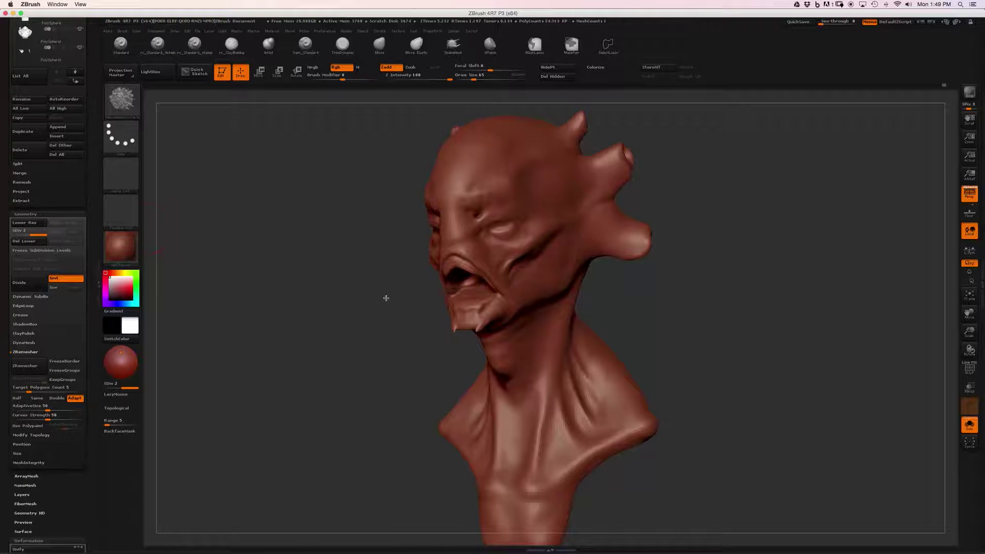
pyautogui.moveTo(753, 270)
pyautogui.mouseDown()
pyautogui.moveTo(758, 227)
pyautogui.moveTo(767, 268)
pyautogui.mouseUp()
pyautogui.hotkey('shift', 'f')
pyautogui.keyDown('alt'); pyautogui.moveTo(805, 299); pyautogui.dragTo(489, 211); pyautogui.keyUp('alt')
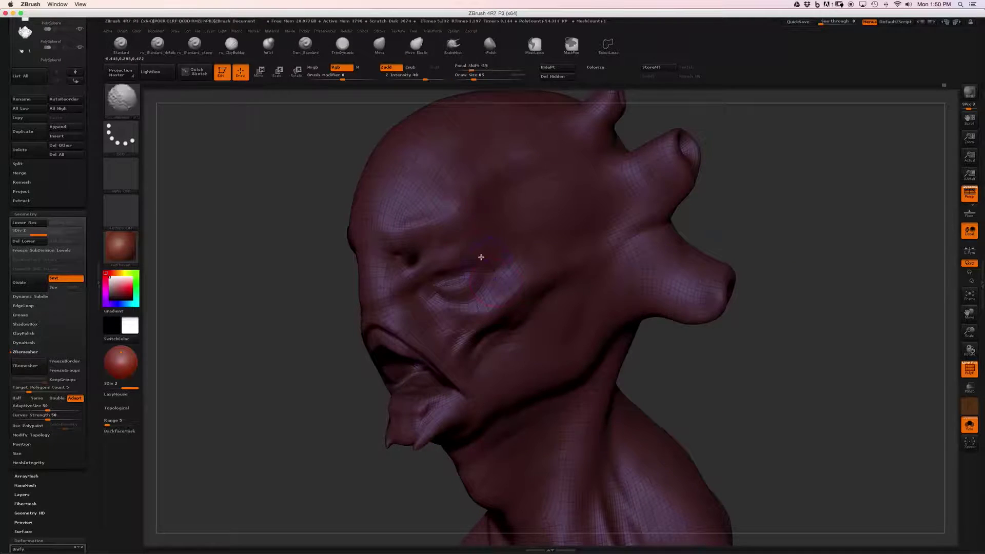
pyautogui.hotkey('shift', 'd')
pyautogui.press('d')
# Step: Reframe and orbit the subdivided bust to inspect it, then turn the wireframe off
pyautogui.keyDown('alt'); pyautogui.moveTo(804, 367); pyautogui.dragTo(774, 309); pyautogui.keyUp('alt')
pyautogui.keyDown('alt'); pyautogui.moveTo(767, 361); pyautogui.dragTo(757, 269); pyautogui.keyUp('alt')
pyautogui.keyDown('shift'); pyautogui.moveTo(739, 303); pyautogui.dragTo(765, 238); pyautogui.keyUp('shift')
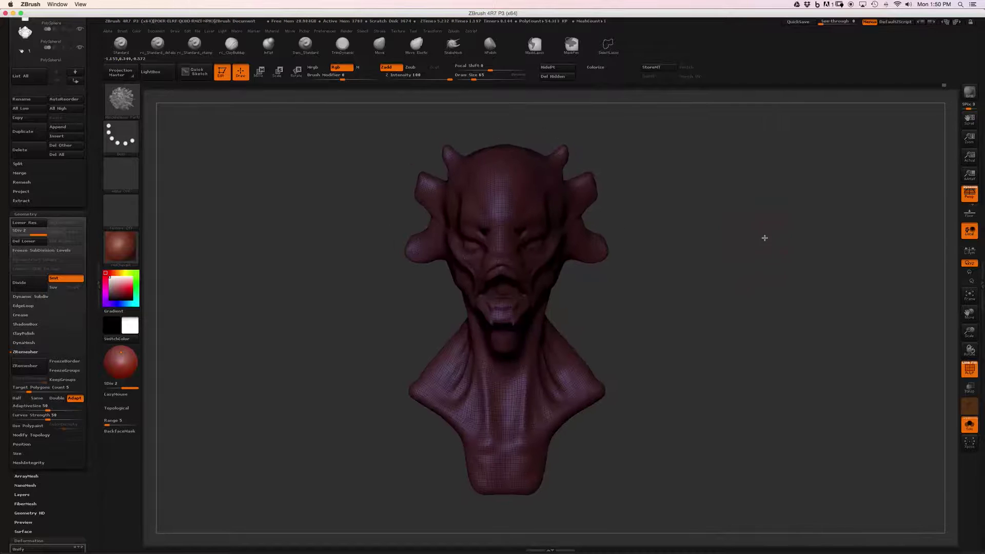
pyautogui.moveTo(758, 273); pyautogui.dragTo(668, 282)
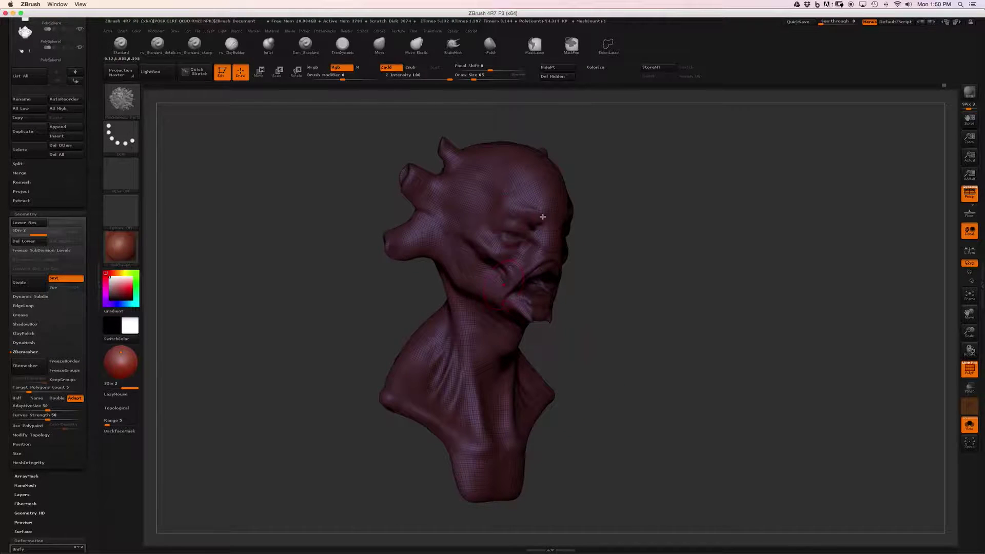
pyautogui.keyDown('alt'); pyautogui.moveTo(688, 215); pyautogui.dragTo(696, 242); pyautogui.keyUp('alt')
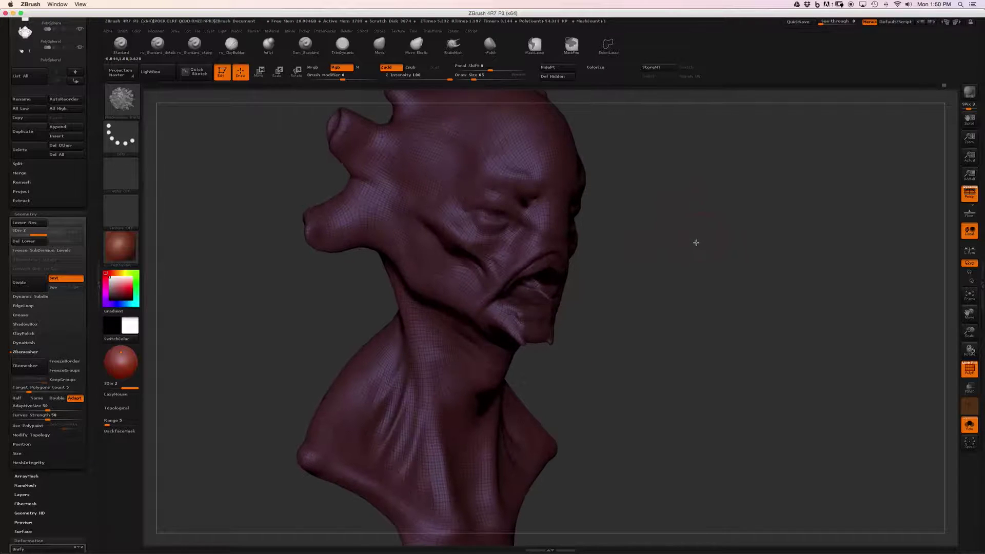
pyautogui.hotkey('shift', 'f')
pyautogui.keyDown('alt'); pyautogui.moveTo(690, 244); pyautogui.dragTo(715, 264); pyautogui.keyUp('alt')
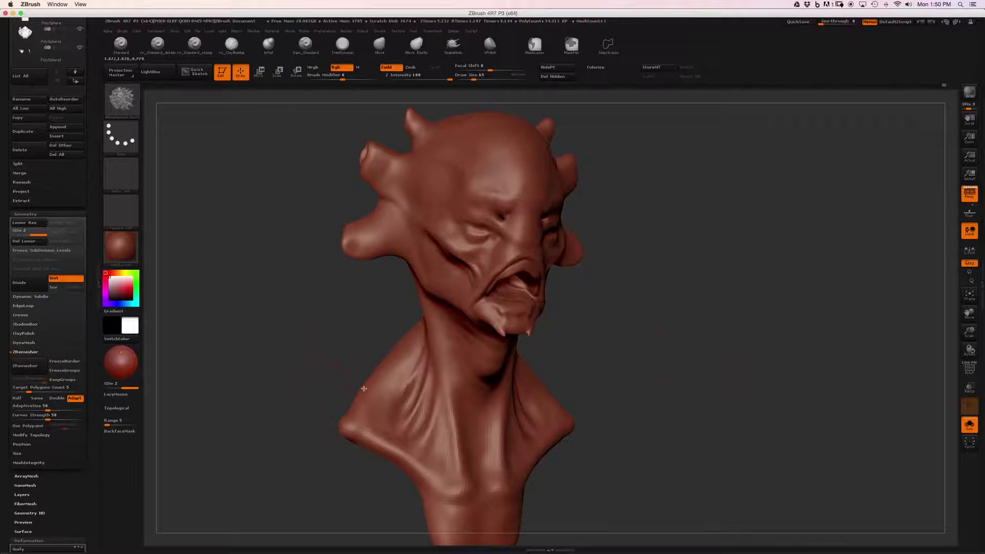
# Step: Turn off Solo and Shift-click the head's eye icon to hide all other subtools
pyautogui.click(971, 430)
pyautogui.keyDown('alt'); pyautogui.moveTo(713, 324); pyautogui.dragTo(706, 274); pyautogui.keyUp('alt')
pyautogui.scroll(10, 88, 205)
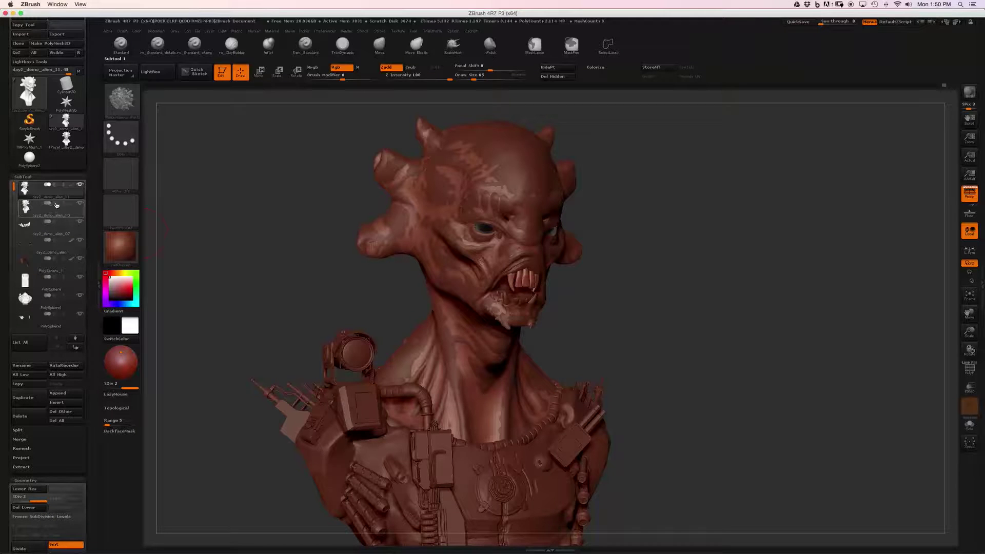
pyautogui.moveTo(57, 204)
pyautogui.moveTo(80, 188)
pyautogui.click(81, 186)
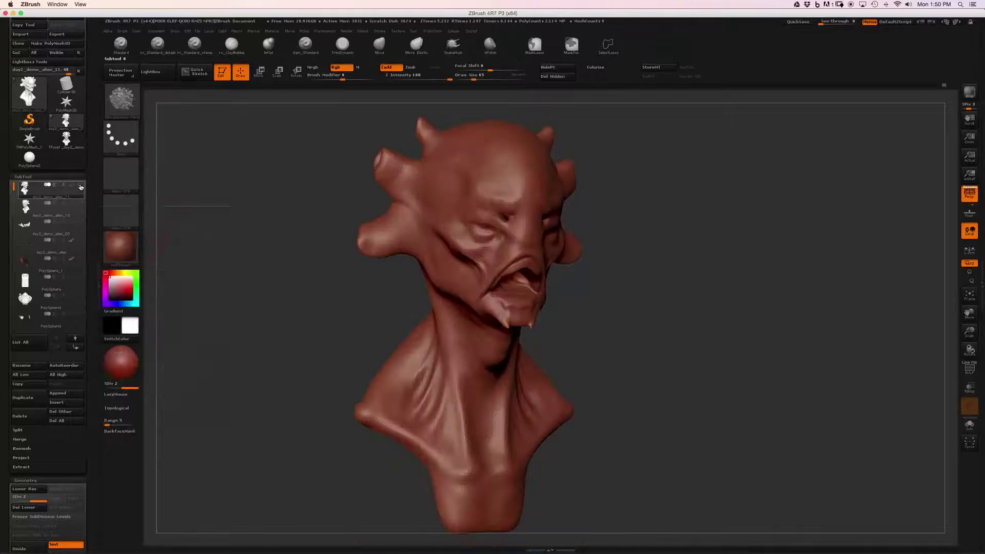
# Step: Make the original high-res sculpt visible alongside the subdivided head
pyautogui.moveTo(25, 192)
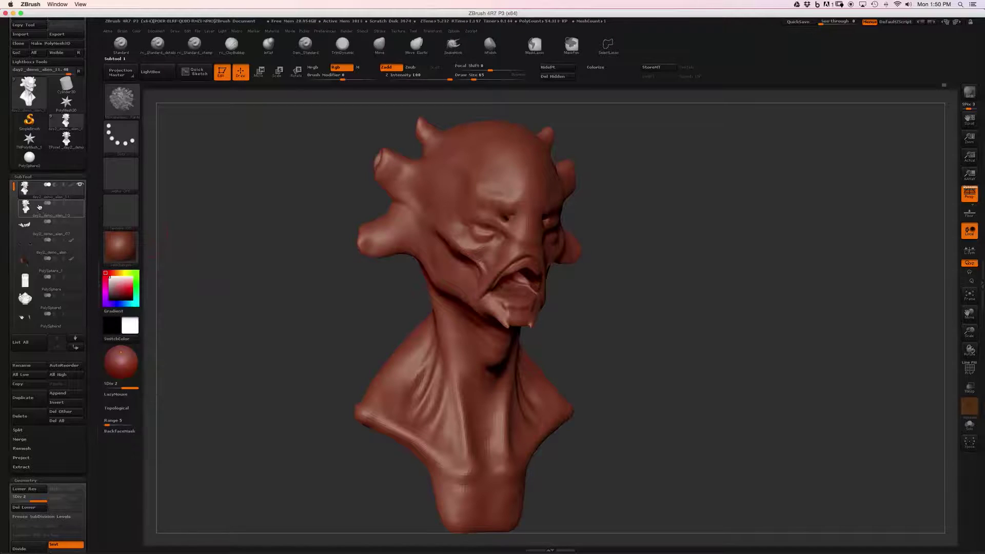
pyautogui.moveTo(81, 188)
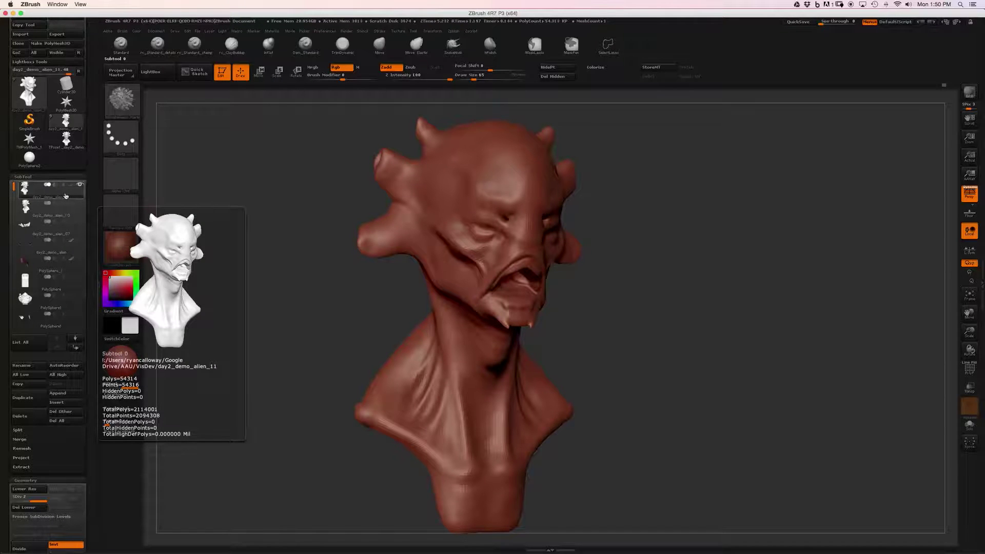
pyautogui.moveTo(81, 206)
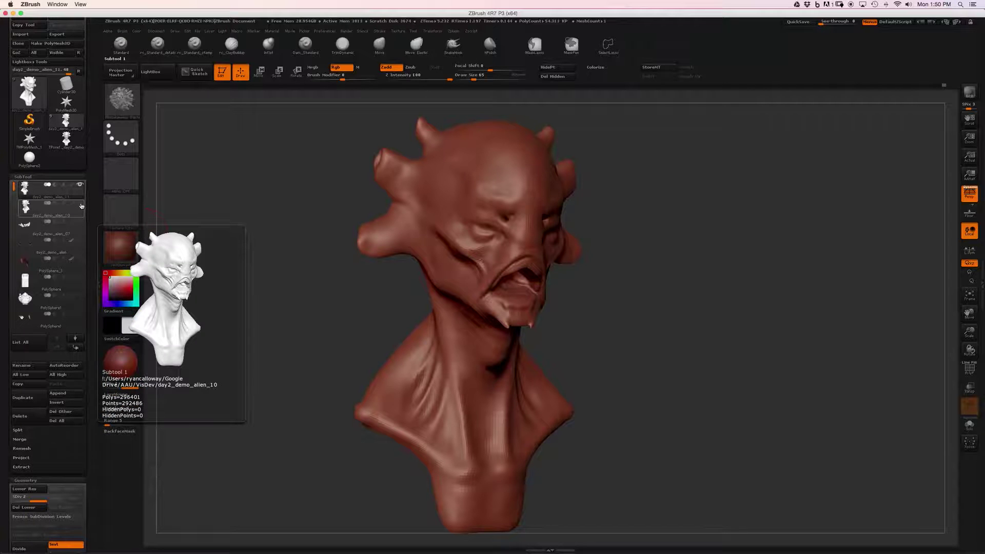
pyautogui.click(80, 204)
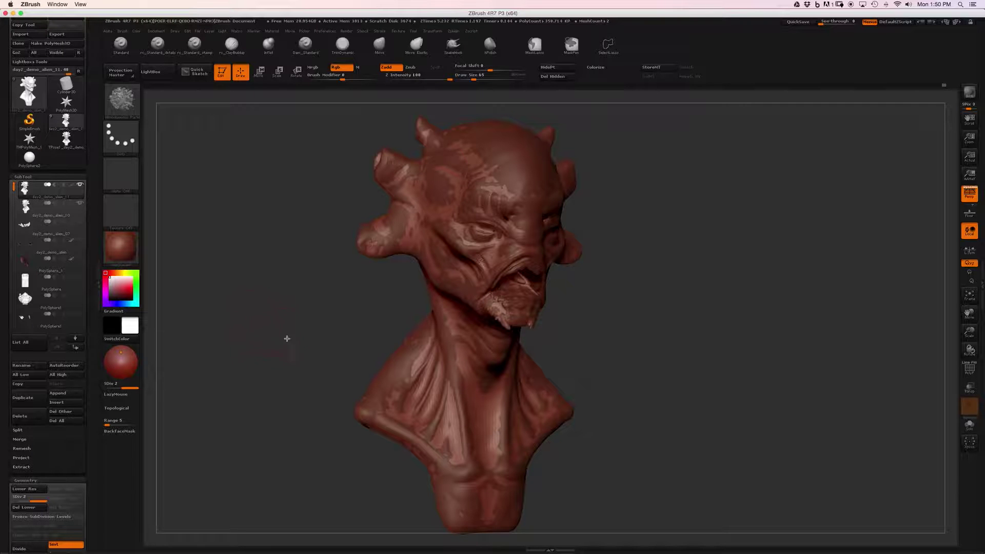
pyautogui.keyDown('shift'); pyautogui.moveTo(298, 353); pyautogui.dragTo(288, 318); pyautogui.keyUp('shift')
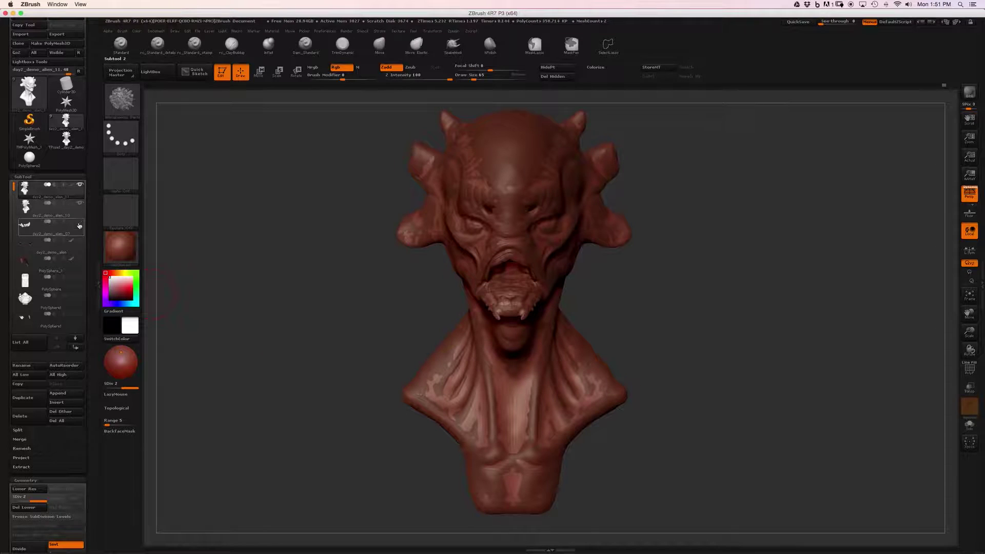
pyautogui.moveTo(321, 331)
pyautogui.mouseDown()
pyautogui.moveTo(302, 334)
pyautogui.moveTo(325, 344)
pyautogui.mouseUp()
pyautogui.moveTo(282, 321)
pyautogui.mouseDown()
pyautogui.moveTo(301, 329)
pyautogui.moveTo(231, 324)
pyautogui.mouseUp()
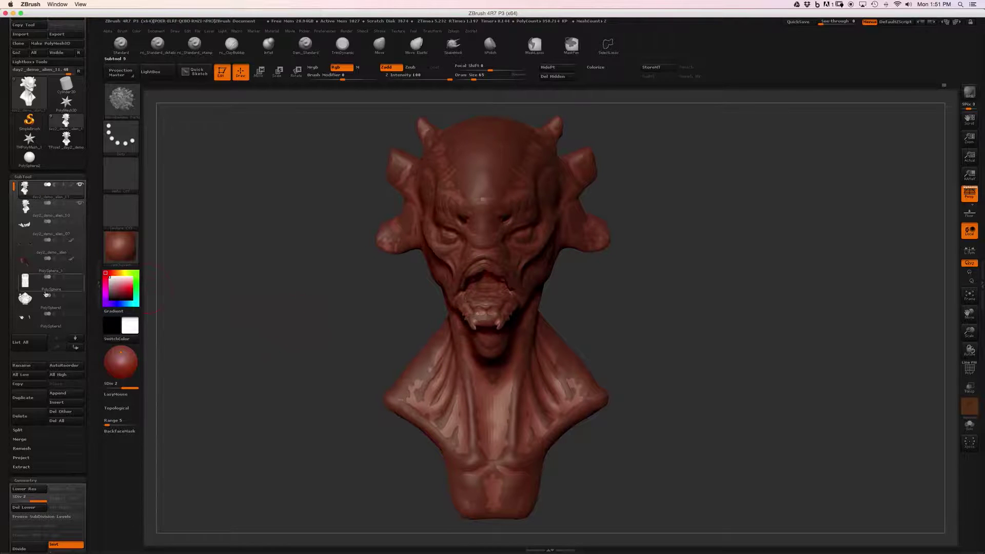
pyautogui.moveTo(315, 305)
pyautogui.mouseDown()
pyautogui.moveTo(301, 297)
pyautogui.moveTo(302, 317)
pyautogui.mouseUp()
pyautogui.moveTo(290, 355); pyautogui.dragTo(314, 346)
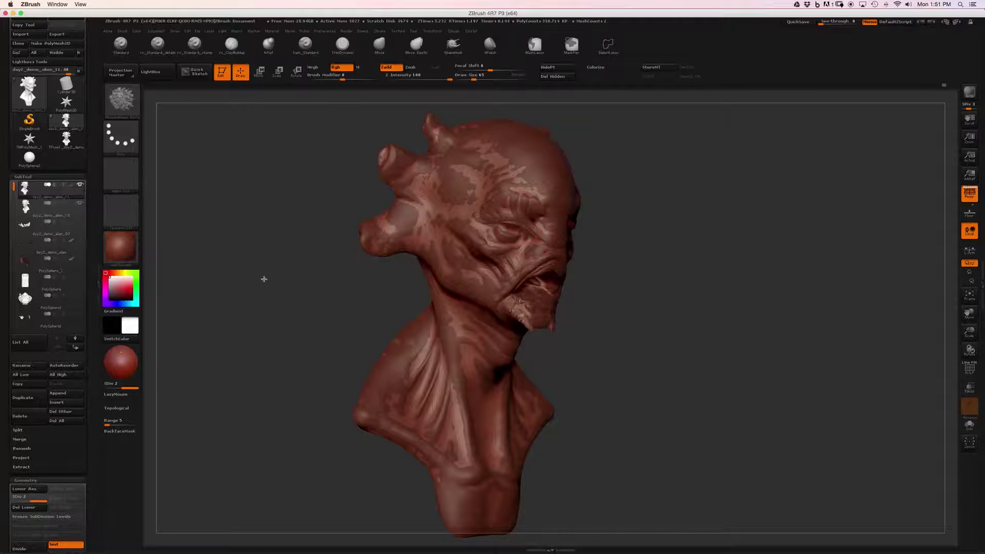
pyautogui.moveTo(69, 209)
pyautogui.moveTo(281, 343); pyautogui.dragTo(295, 346)
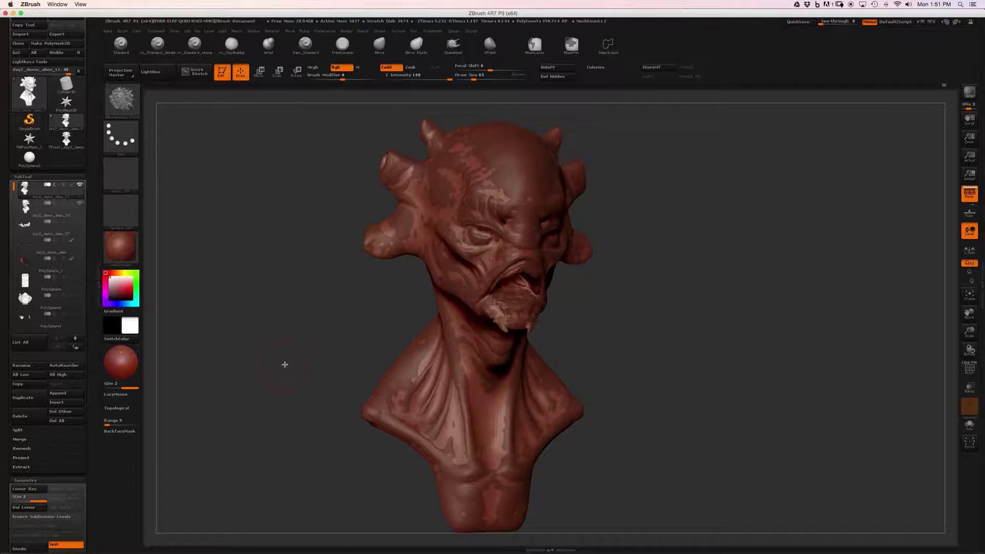
# Step: Expand SubTool > Project to show ProjectAll with distance 0.02, mean 25 and PA Blur 10
pyautogui.scroll(-3, 90, 303)
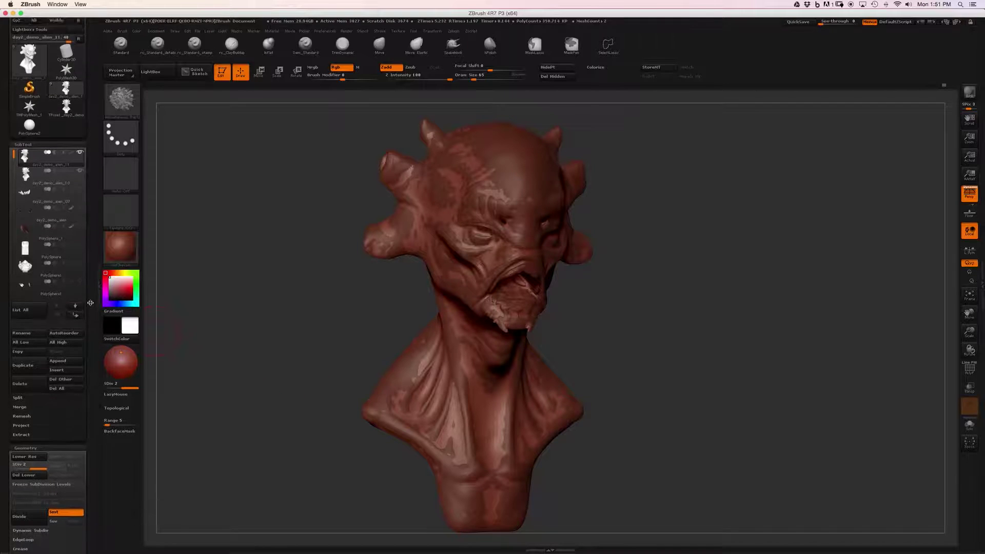
pyautogui.scroll(-10, 90, 302)
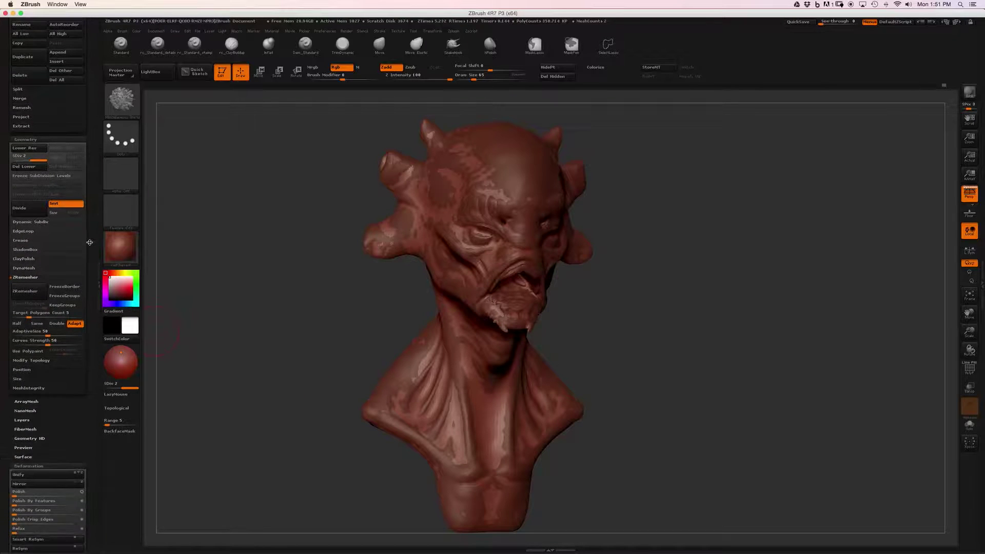
pyautogui.scroll(8, 90, 242)
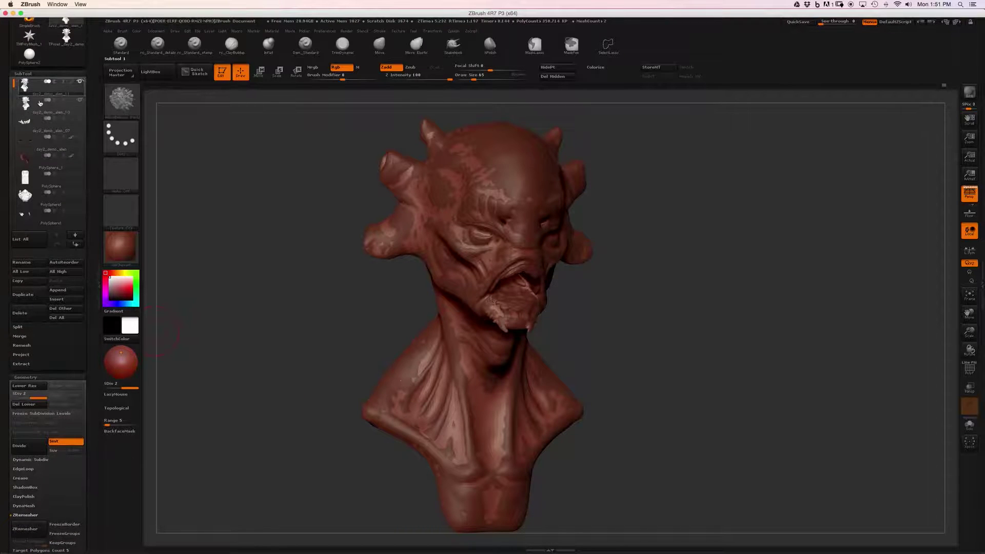
pyautogui.click(27, 358)
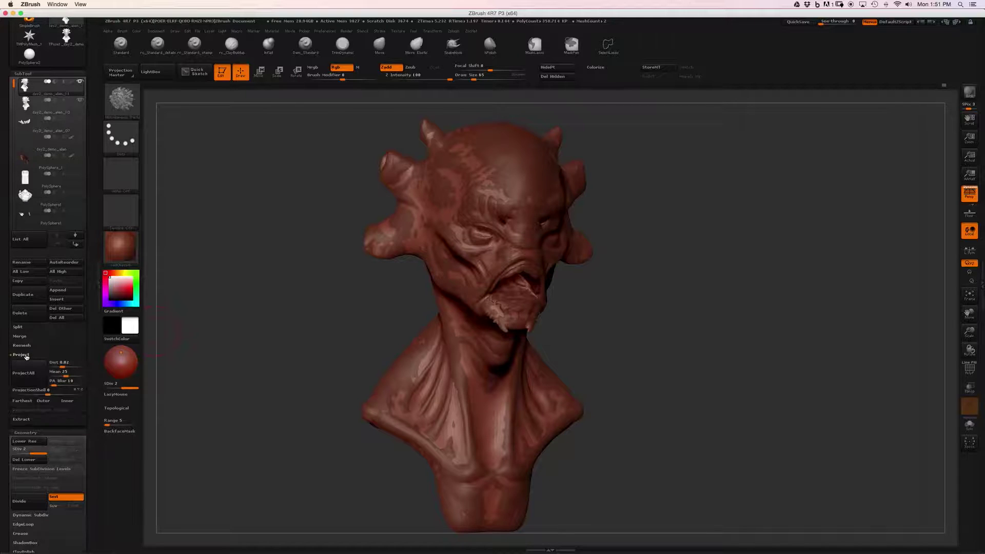
pyautogui.moveTo(90, 351); pyautogui.dragTo(81, 333)
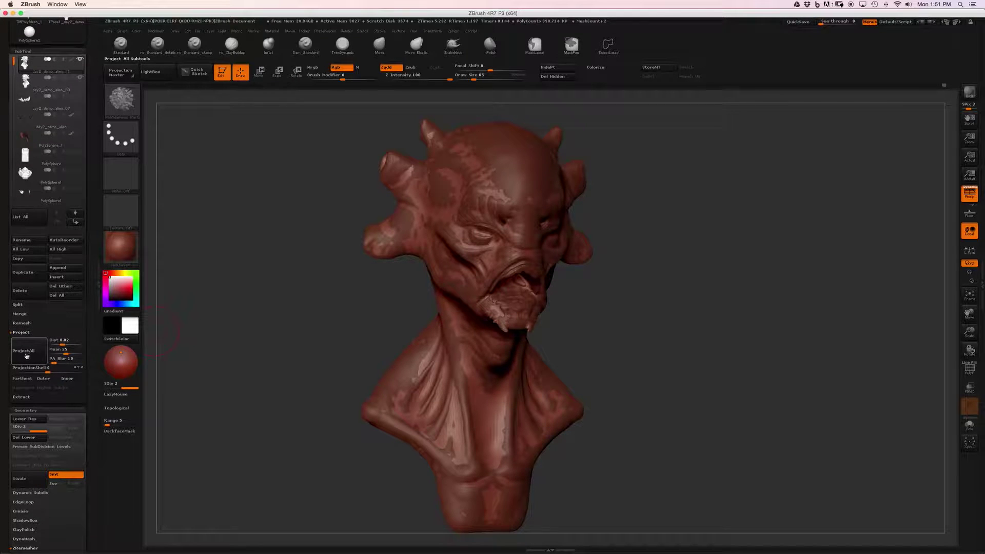
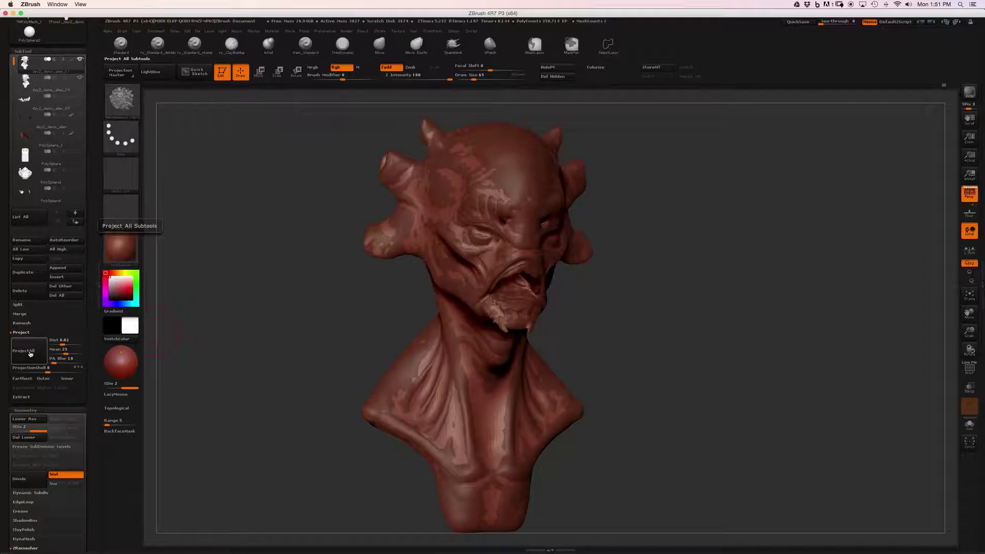
# Step: Run ProjectAll to transfer the high-res sculpt's fine wrinkle detail onto the retopologized bust
pyautogui.click(29, 354)
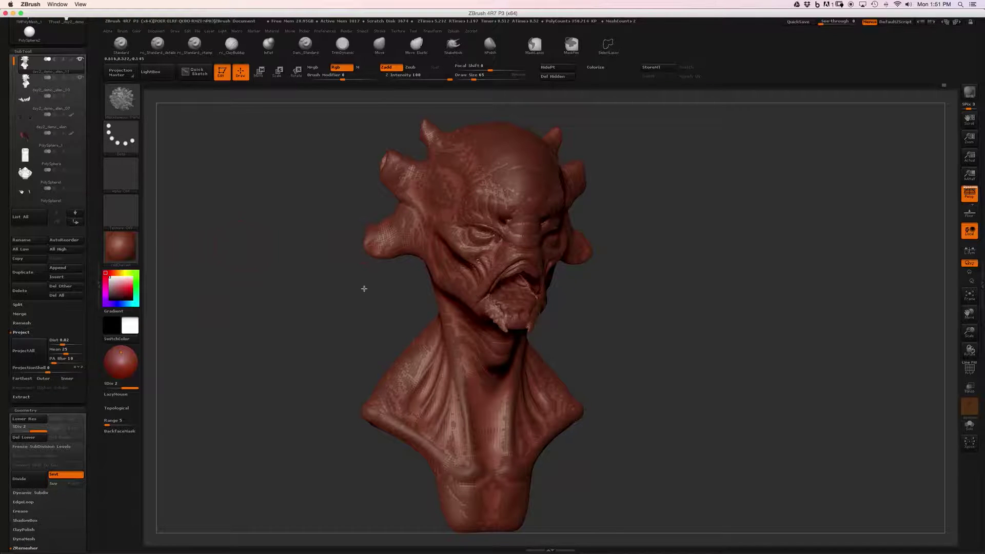
pyautogui.keyDown('alt'); pyautogui.moveTo(294, 320); pyautogui.dragTo(277, 333); pyautogui.keyUp('alt')
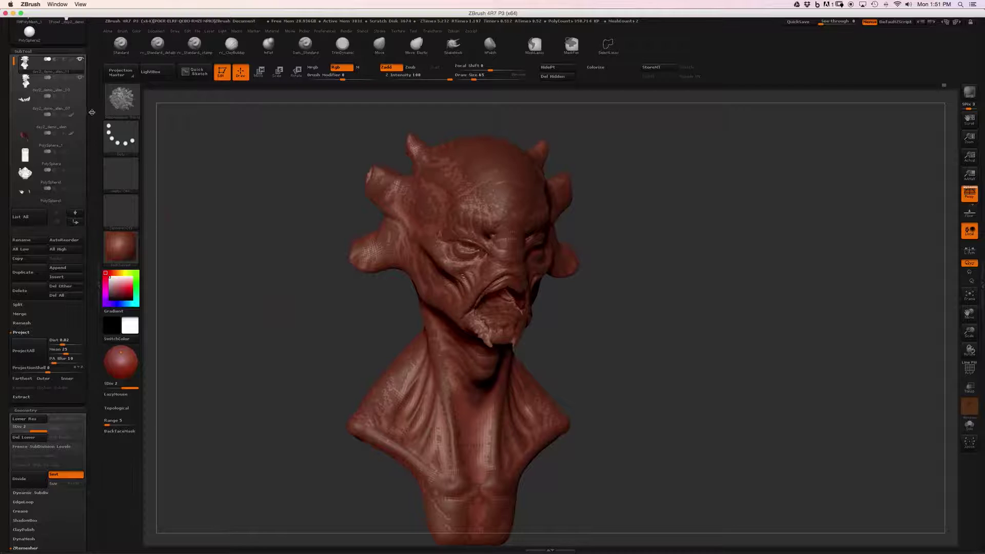
pyautogui.moveTo(91, 109); pyautogui.dragTo(93, 161)
pyautogui.moveTo(81, 164)
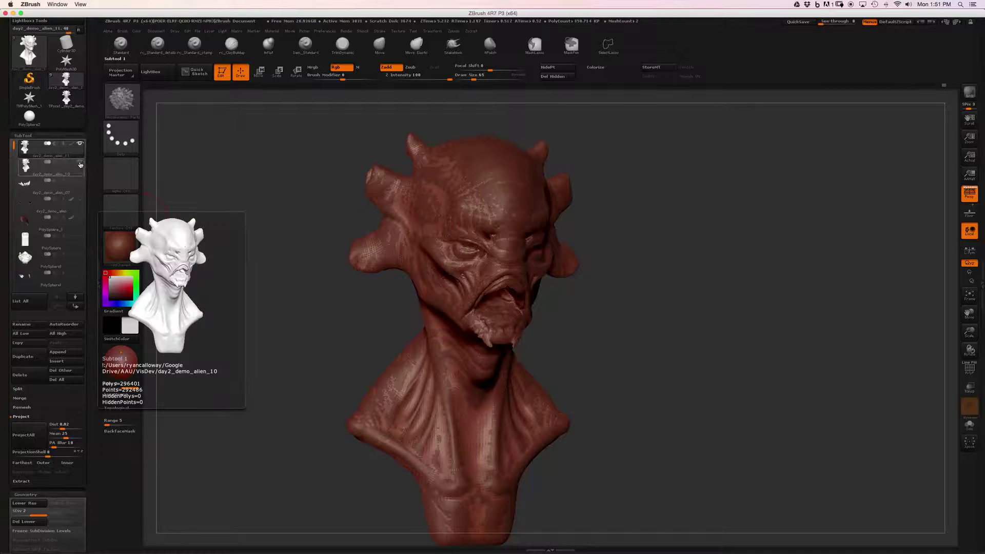
pyautogui.keyDown('alt'); pyautogui.moveTo(252, 315); pyautogui.dragTo(264, 359); pyautogui.keyUp('alt')
pyautogui.press('ctrl')
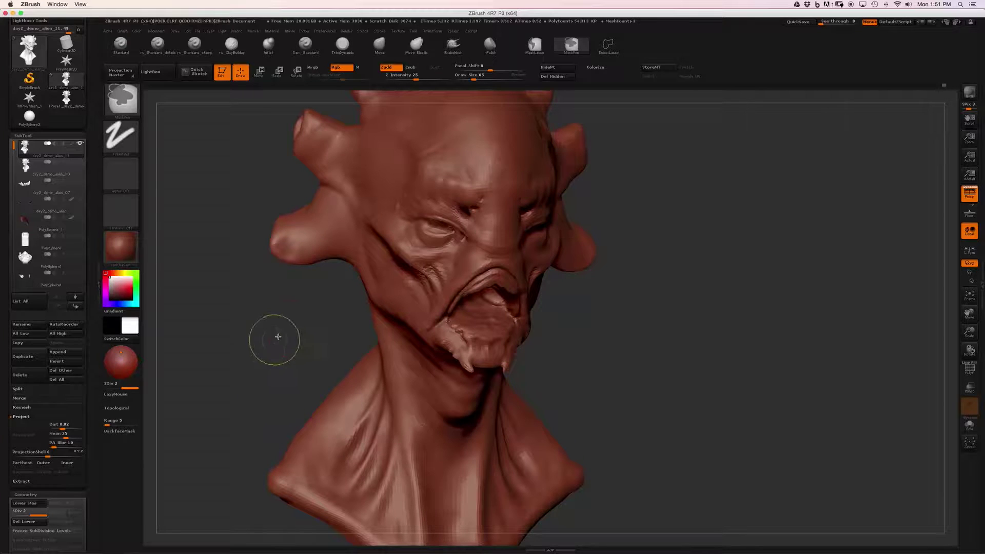
pyautogui.hotkey('ctrl', 'z')
pyautogui.hotkey('ctrl', 'shift', 'z')
pyautogui.hotkey('ctrl', 'z')
pyautogui.hotkey('ctrl', 'shift', 'z')
pyautogui.moveTo(696, 258)
pyautogui.mouseDown()
pyautogui.moveTo(669, 259)
pyautogui.moveTo(690, 257)
pyautogui.mouseUp()
pyautogui.moveTo(340, 348)
pyautogui.mouseDown()
pyautogui.moveTo(284, 336)
pyautogui.moveTo(295, 339)
pyautogui.mouseUp()
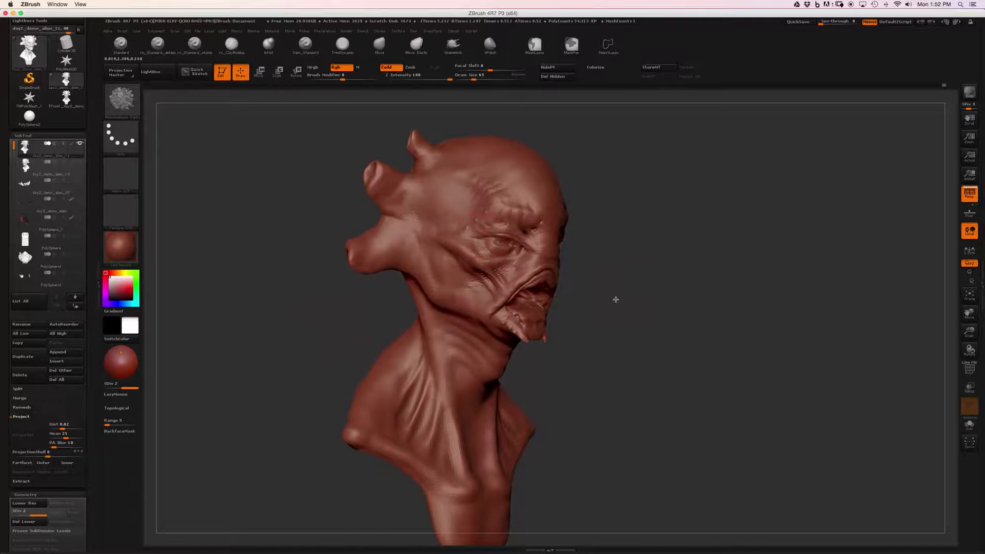
pyautogui.moveTo(648, 276)
pyautogui.keyDown('alt'); pyautogui.mouseDown()
pyautogui.moveTo(652, 293)
pyautogui.moveTo(649, 273)
pyautogui.mouseUp(); pyautogui.keyUp('alt')
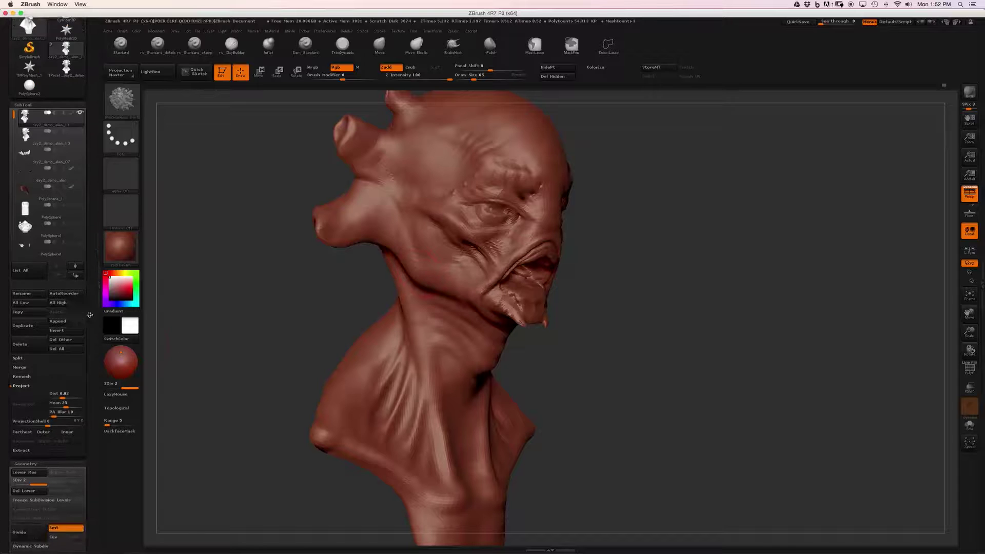
pyautogui.scroll(-5, 86, 297)
# Step: Drop the bust to subdivision level 1 and orbit it to a three-quarter view
pyautogui.scroll(-2, 87, 283)
pyautogui.moveTo(38, 337); pyautogui.dragTo(23, 337)
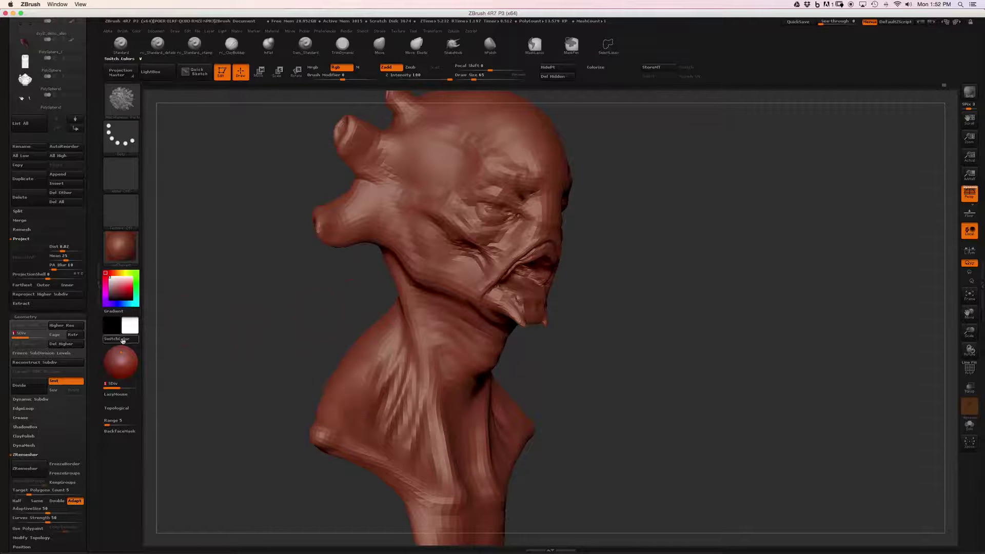
pyautogui.keyDown('shift'); pyautogui.moveTo(642, 277); pyautogui.dragTo(737, 242); pyautogui.keyUp('shift')
pyautogui.moveTo(652, 280); pyautogui.dragTo(550, 275)
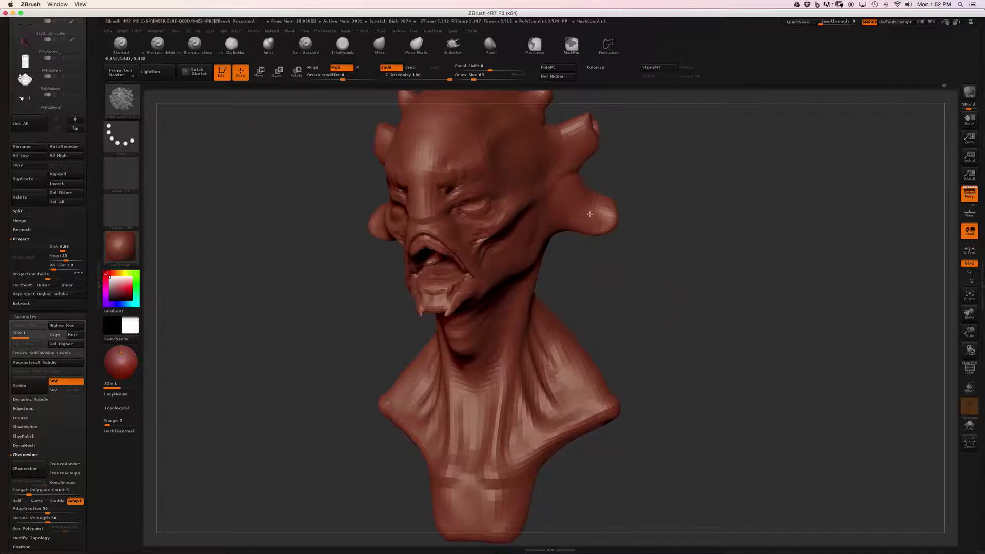
pyautogui.moveTo(775, 236); pyautogui.dragTo(592, 179)
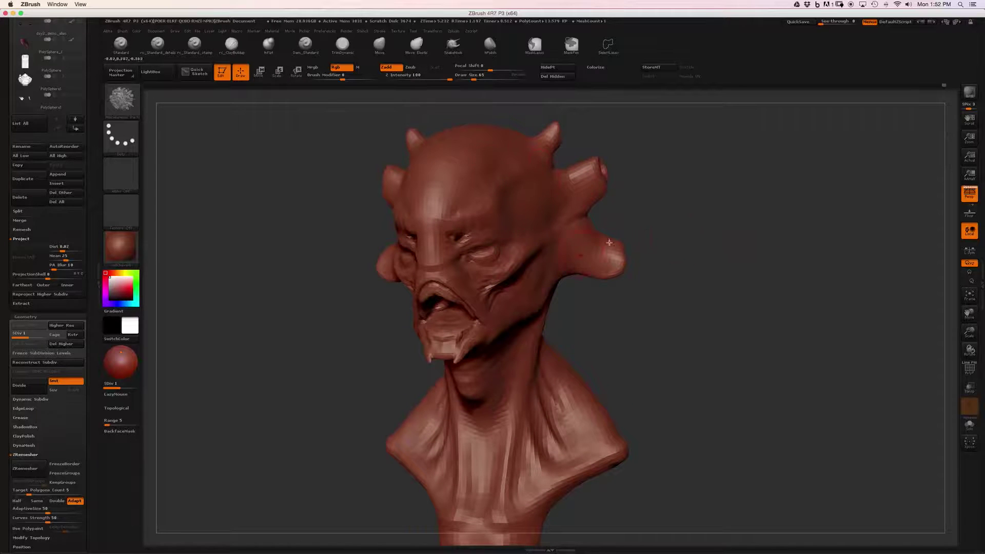
pyautogui.moveTo(675, 213)
pyautogui.mouseDown()
pyautogui.moveTo(713, 202)
pyautogui.moveTo(714, 190)
pyautogui.mouseUp()
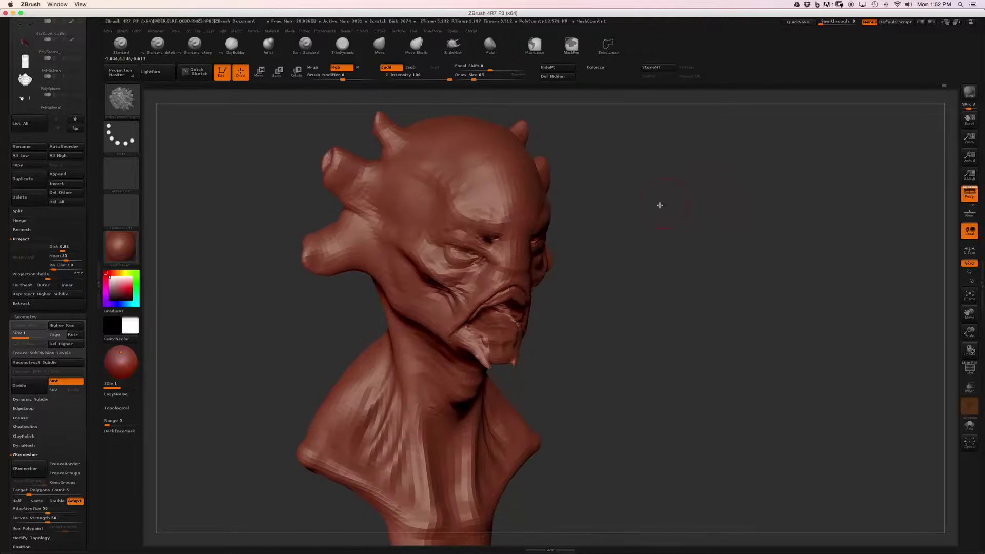
pyautogui.keyDown('alt'); pyautogui.moveTo(685, 259); pyautogui.dragTo(701, 269); pyautogui.keyUp('alt')
# Step: Return to subdivision level 2 and Divide to add a third level of 217,255 polygons
pyautogui.moveTo(19, 337); pyautogui.dragTo(37, 337)
pyautogui.keyDown('alt'); pyautogui.moveTo(222, 328); pyautogui.dragTo(240, 316); pyautogui.keyUp('alt')
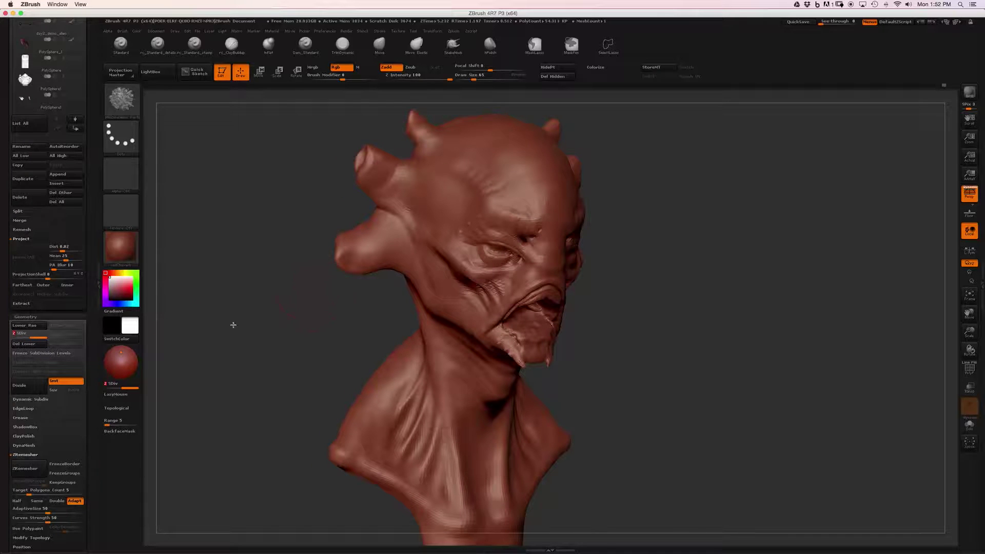
pyautogui.moveTo(238, 293); pyautogui.dragTo(180, 334)
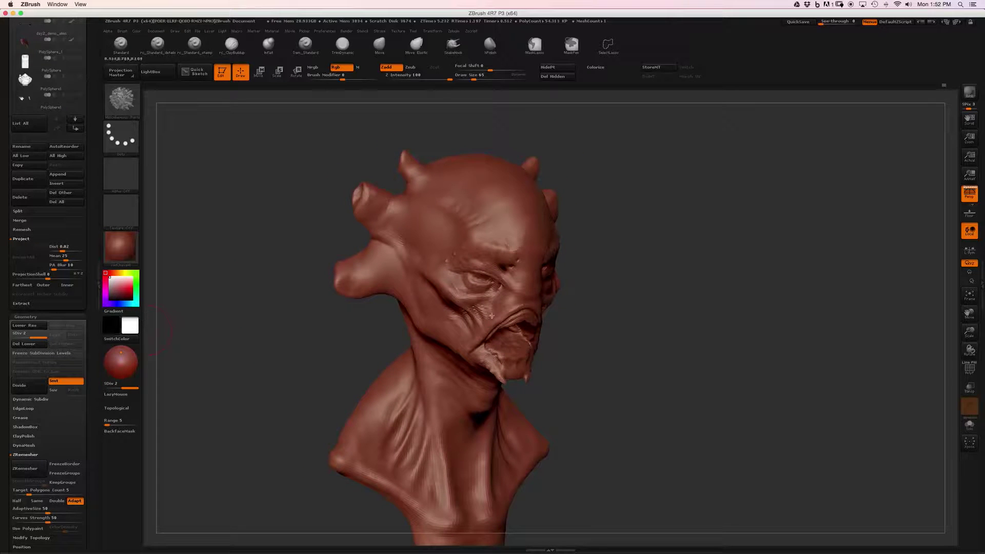
pyautogui.moveTo(91, 331); pyautogui.dragTo(90, 297)
pyautogui.click(28, 346)
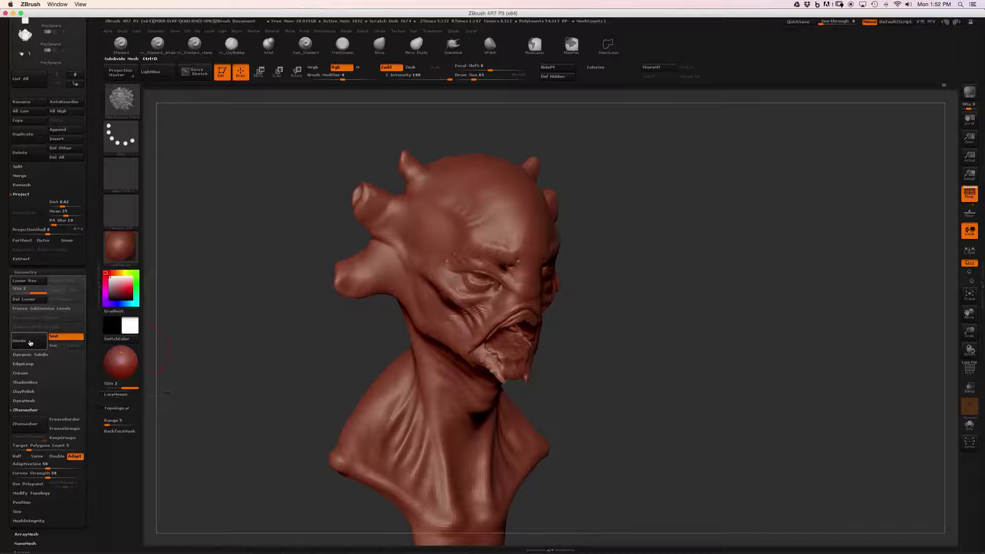
# Step: Show the original high-res sculpt and run ProjectAll onto the bust's new top subdivision level
pyautogui.moveTo(93, 215); pyautogui.dragTo(91, 325)
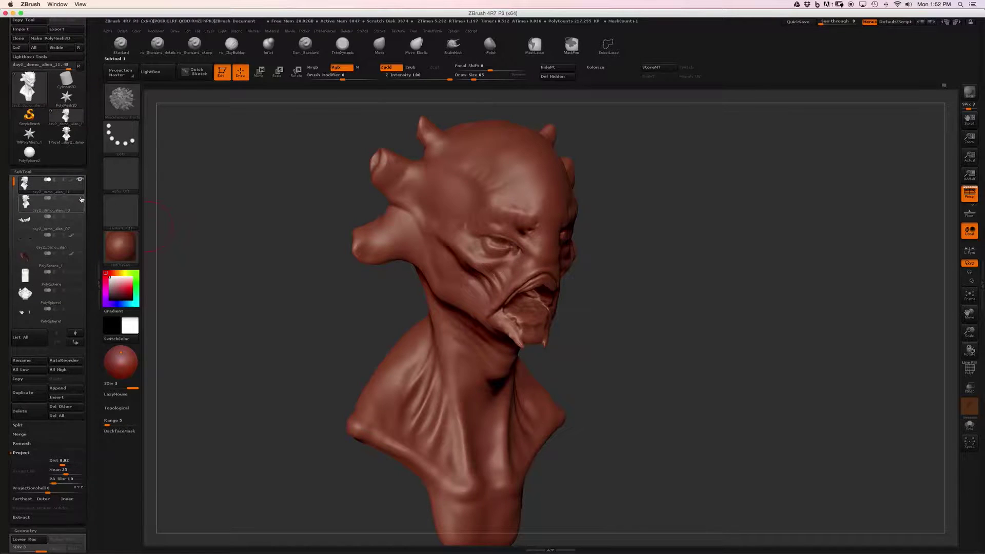
pyautogui.click(80, 198)
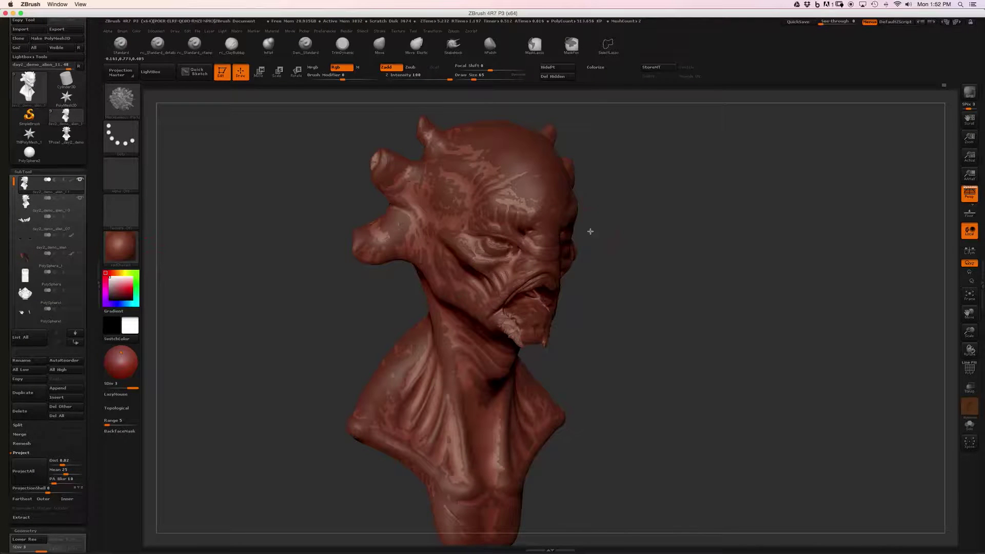
pyautogui.moveTo(669, 275); pyautogui.dragTo(694, 220)
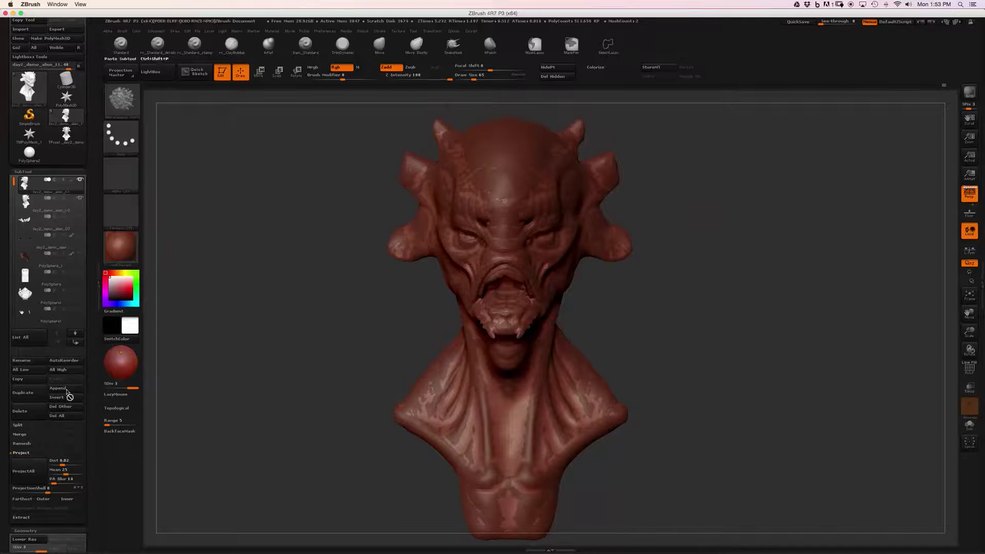
pyautogui.click(30, 468)
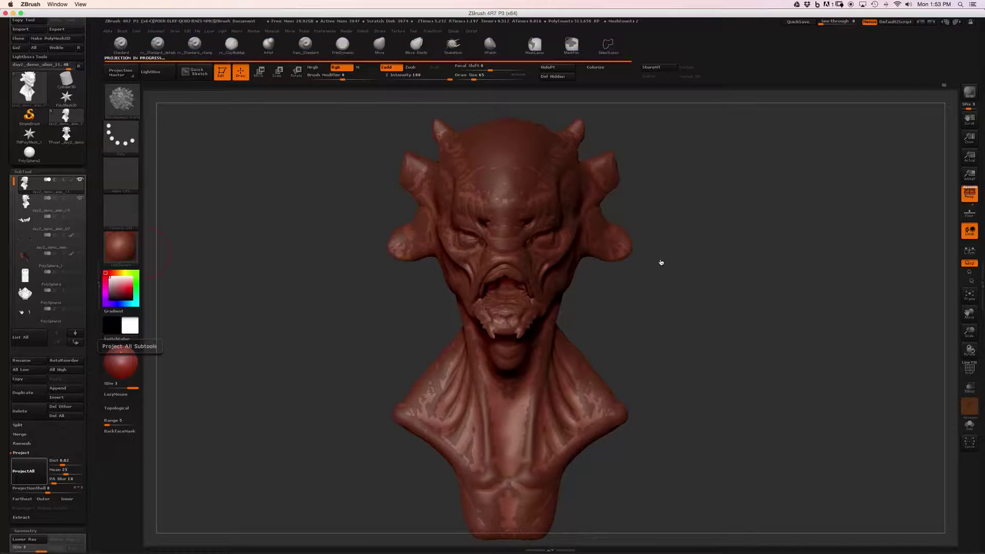
pyautogui.moveTo(740, 295); pyautogui.dragTo(701, 292)
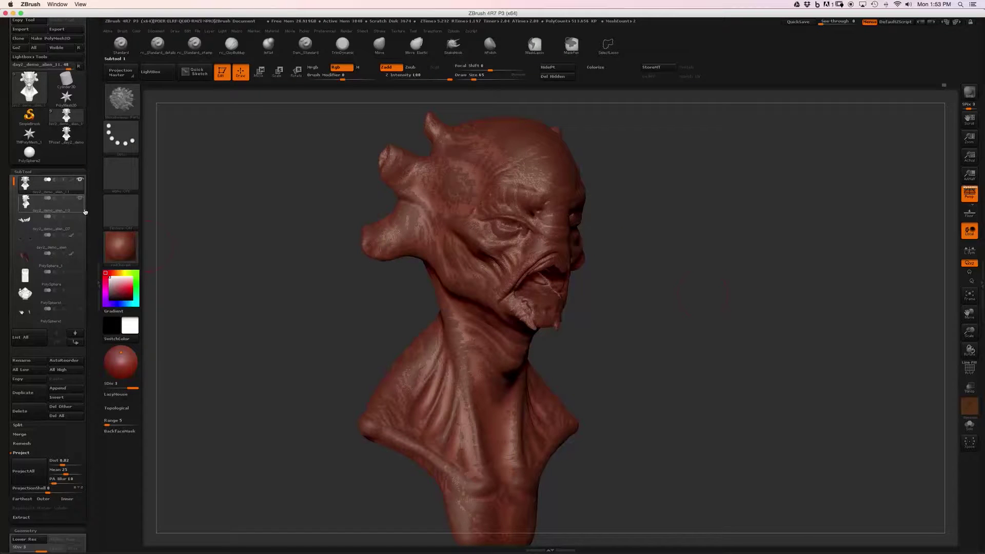
pyautogui.moveTo(88, 201)
# Step: Solo the projected bust, then orbit and zoom to check its detail from the side
pyautogui.click(971, 426)
pyautogui.moveTo(664, 246); pyautogui.dragTo(678, 295)
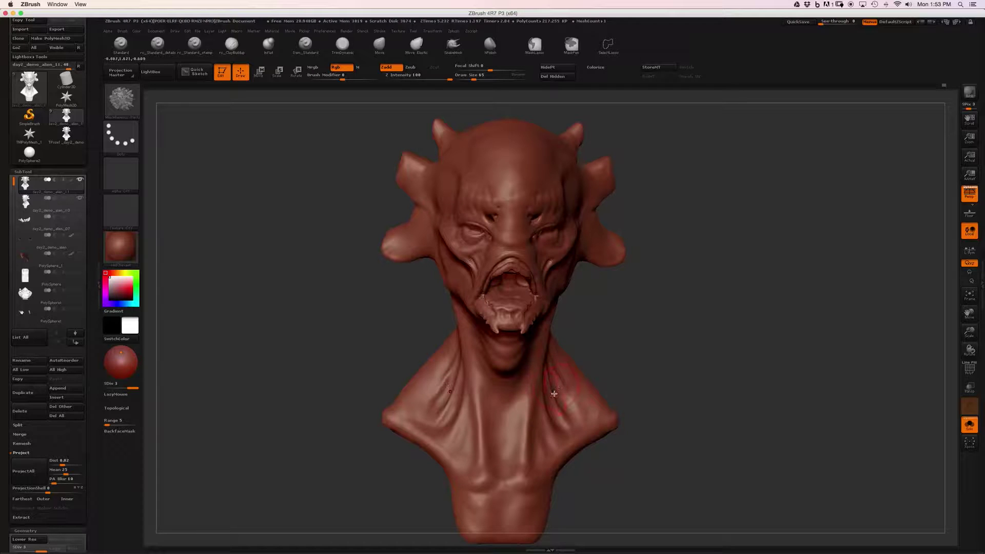
pyautogui.hotkey('shift', 's')
pyautogui.hotkey('shift', 's')
pyautogui.moveTo(664, 329)
pyautogui.mouseDown()
pyautogui.moveTo(642, 332)
pyautogui.moveTo(704, 352)
pyautogui.moveTo(669, 346)
pyautogui.mouseUp()
pyautogui.keyDown('alt'); pyautogui.moveTo(590, 317); pyautogui.dragTo(562, 328); pyautogui.keyUp('alt')
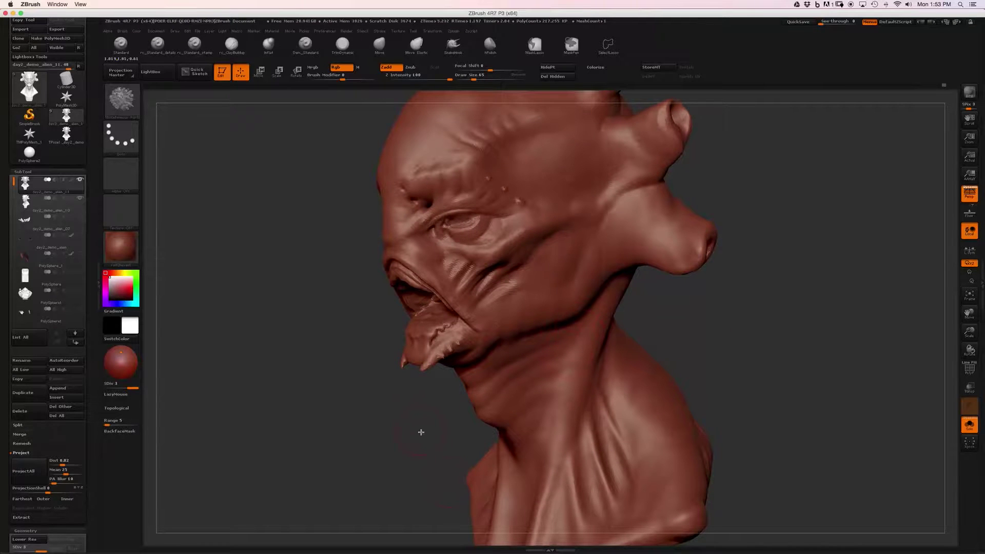
pyautogui.moveTo(399, 441)
pyautogui.mouseDown()
pyautogui.moveTo(559, 298)
pyautogui.moveTo(487, 262)
pyautogui.moveTo(534, 308)
pyautogui.moveTo(561, 289)
pyautogui.moveTo(549, 297)
pyautogui.mouseUp()
pyautogui.keyDown('alt'); pyautogui.moveTo(551, 273); pyautogui.dragTo(528, 282, button='right'); pyautogui.keyUp('alt')
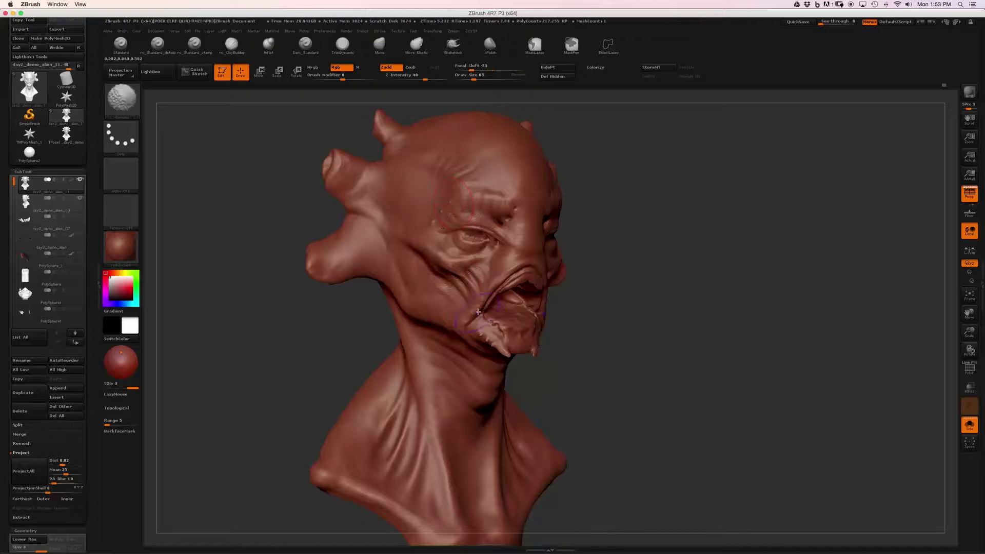
# Step: Toggle the PolyF wireframe on and off, then make day2_demo_alien_10 the active subtool
pyautogui.hotkey('shift', 'f')
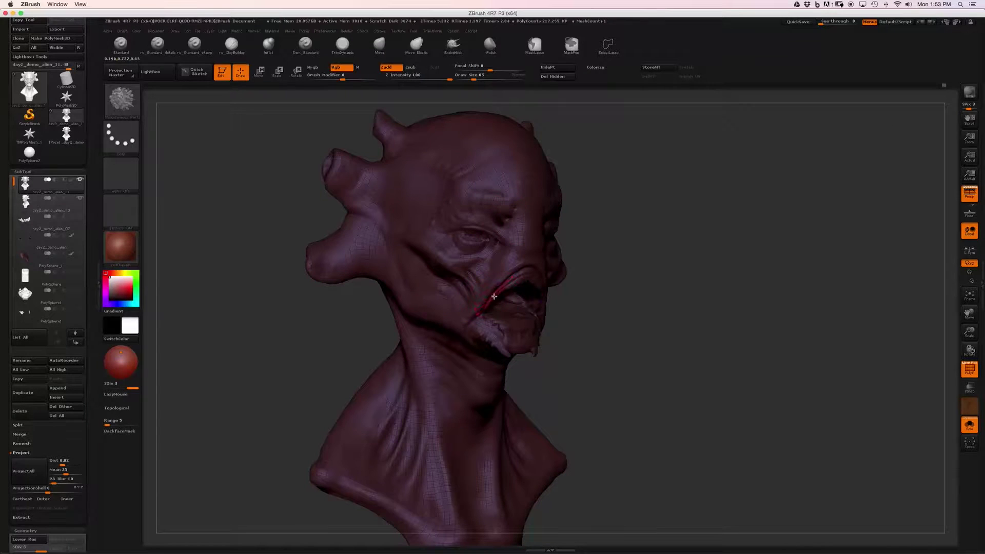
pyautogui.hotkey('shift', 'f')
pyautogui.keyDown('alt'); pyautogui.click(471, 284); pyautogui.keyUp('alt')
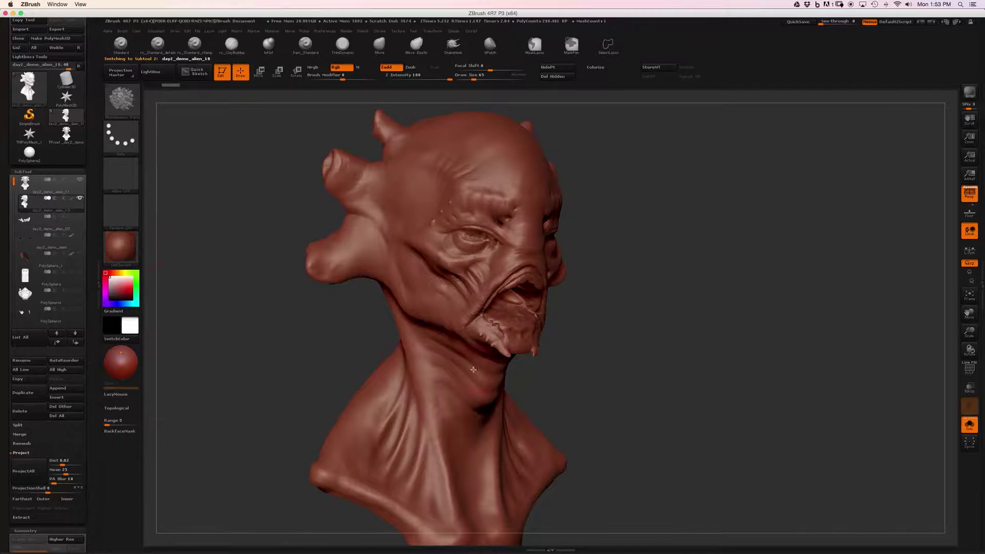
pyautogui.click(26, 187)
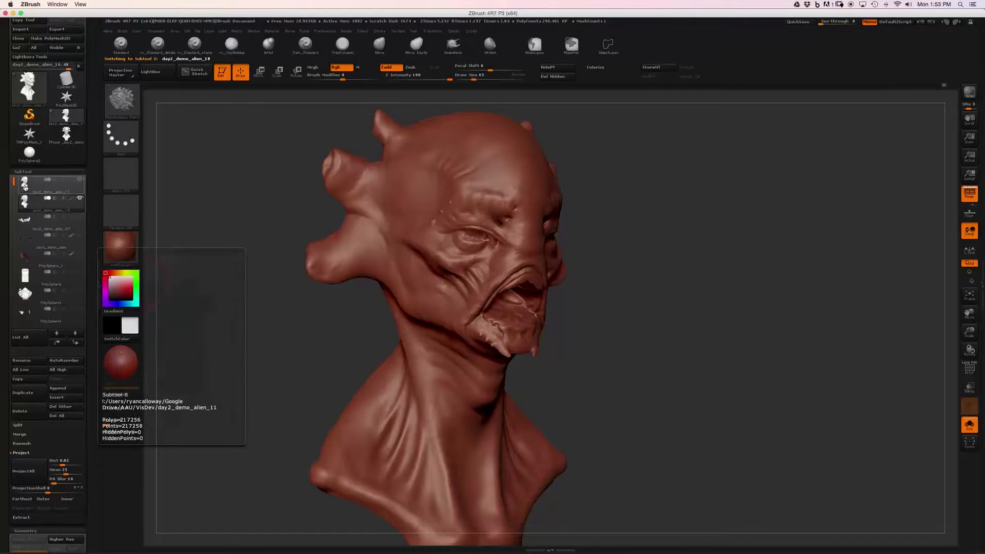
pyautogui.click(25, 189)
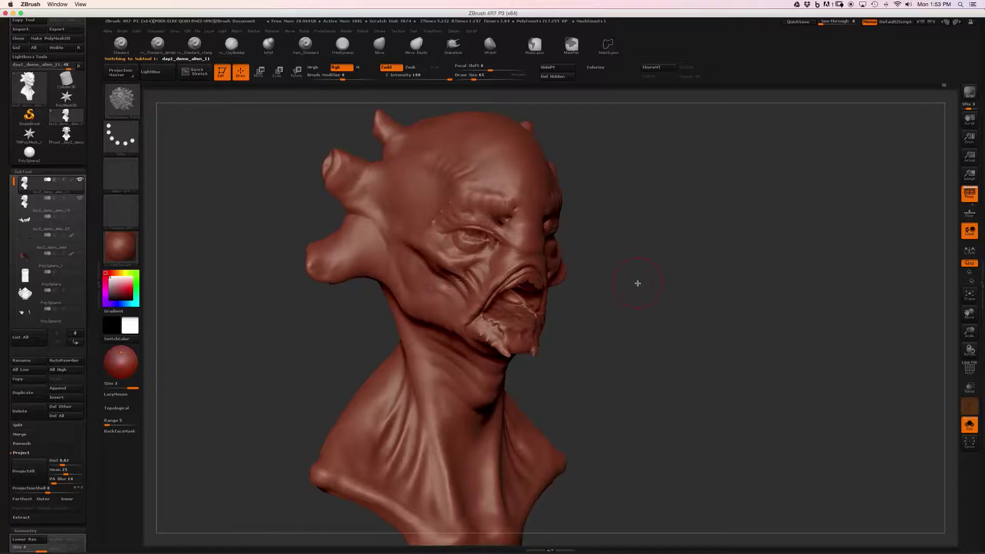
pyautogui.press('Up')
pyautogui.press('Down')
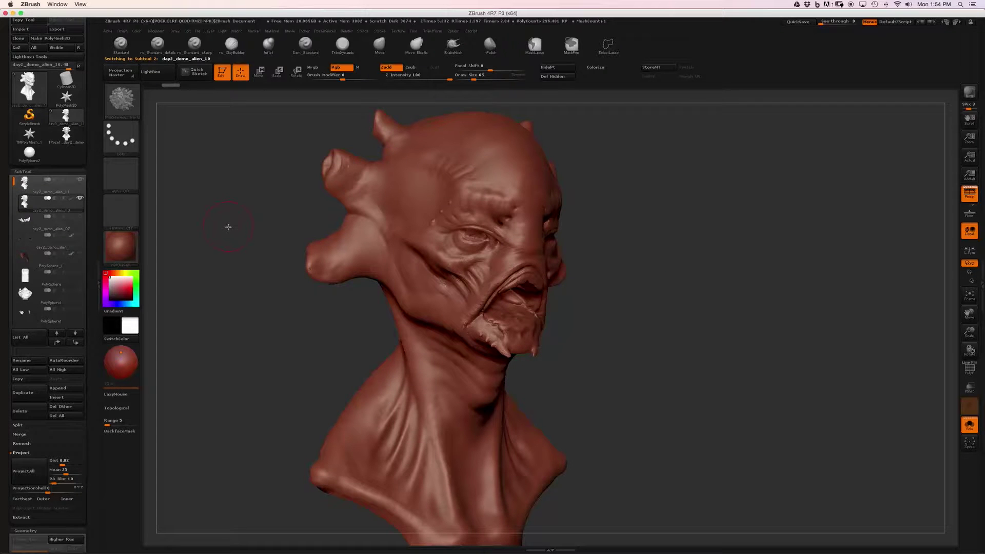
pyautogui.press('Up')
pyautogui.press('Down')
pyautogui.press('Up')
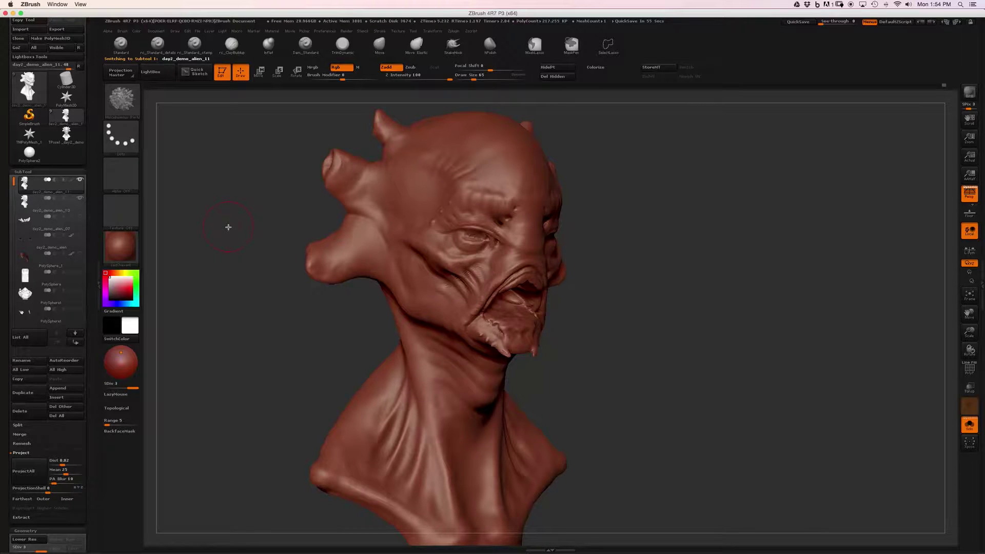
pyautogui.press('Down')
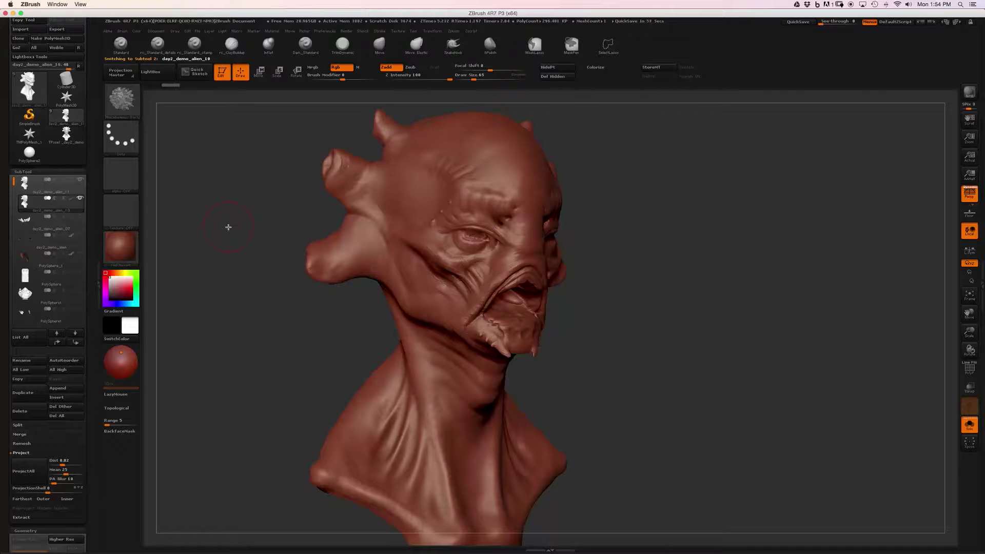
pyautogui.press('Up')
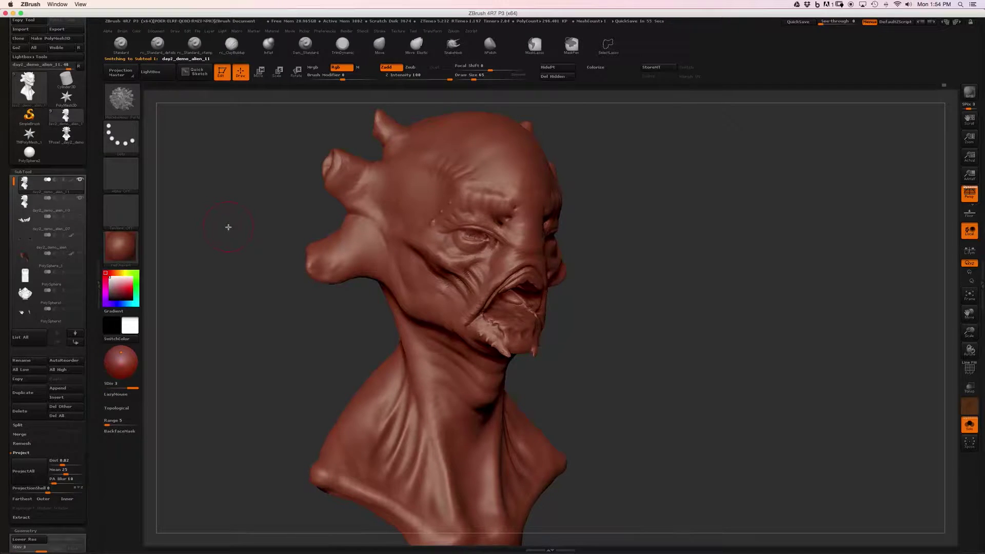
pyautogui.press('Up')
pyautogui.press('Up')
pyautogui.press('Down')
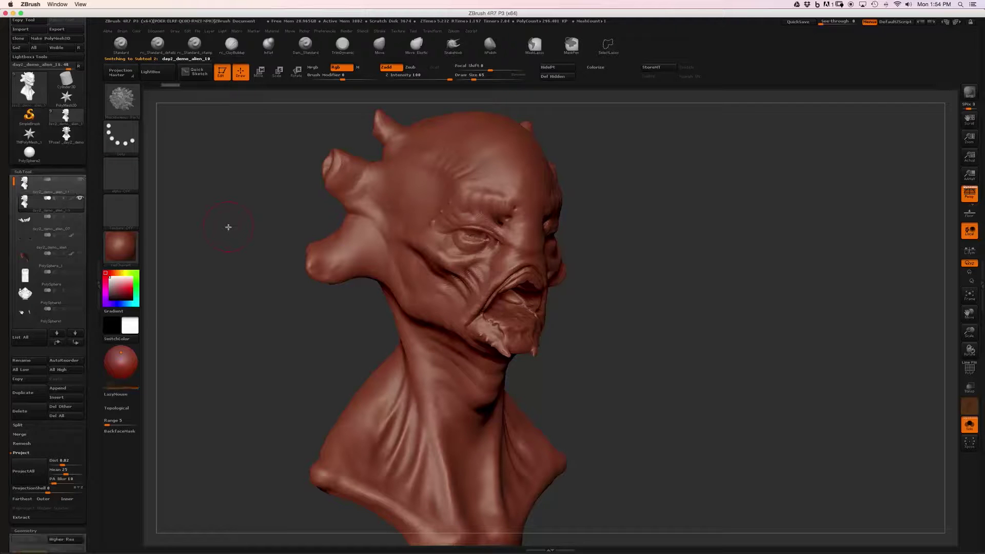
pyautogui.press('Up')
pyautogui.press('Down')
pyautogui.press('Down')
pyautogui.press('Up')
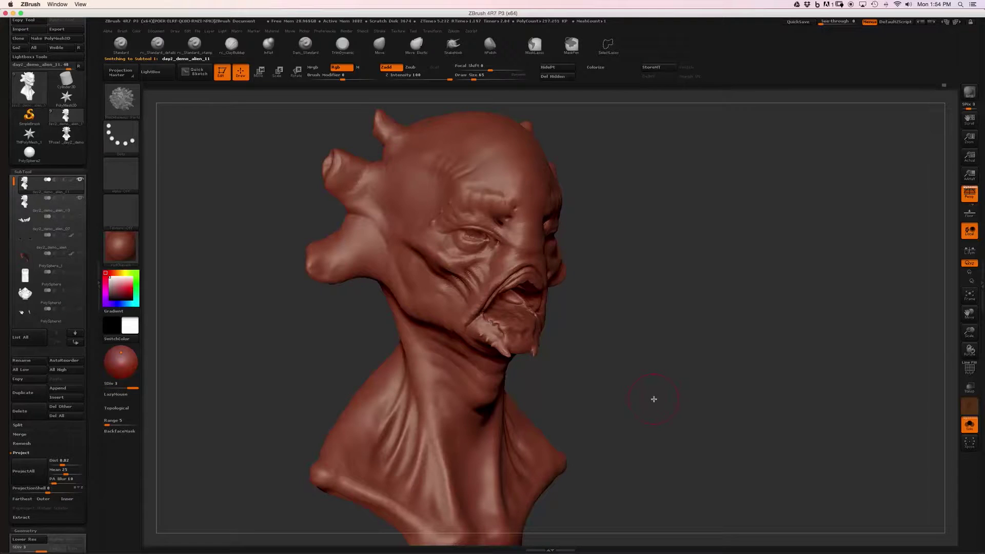
# Step: Divide the retopologized head again, then step down and back up to SDiv 2 (about 54,313 polygons)
pyautogui.scroll(-5, 84, 372)
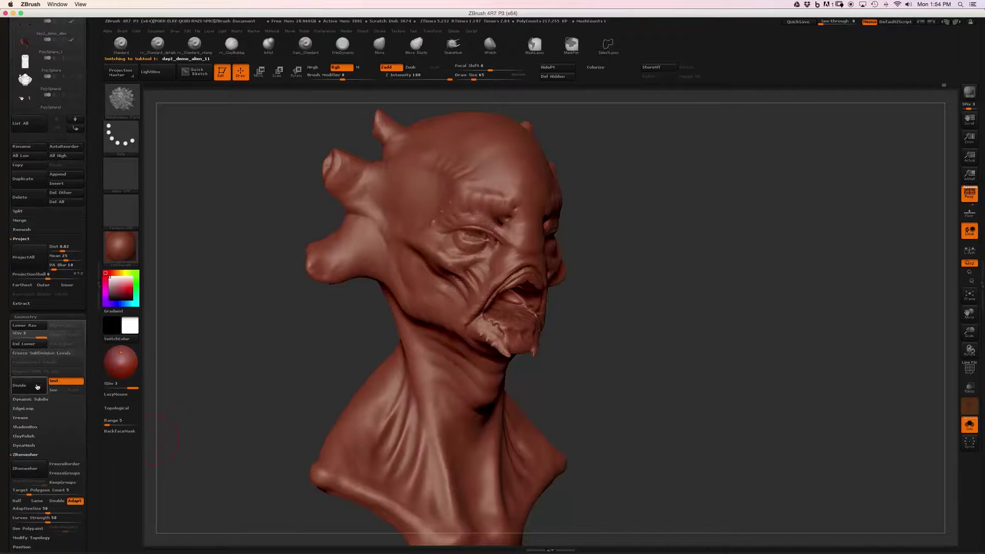
pyautogui.click(35, 388)
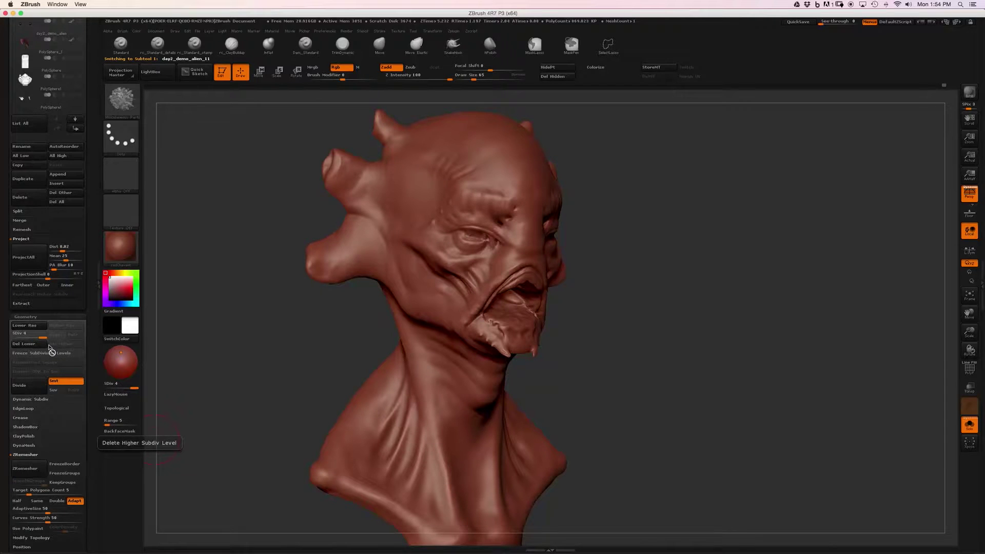
pyautogui.moveTo(39, 337); pyautogui.dragTo(19, 337)
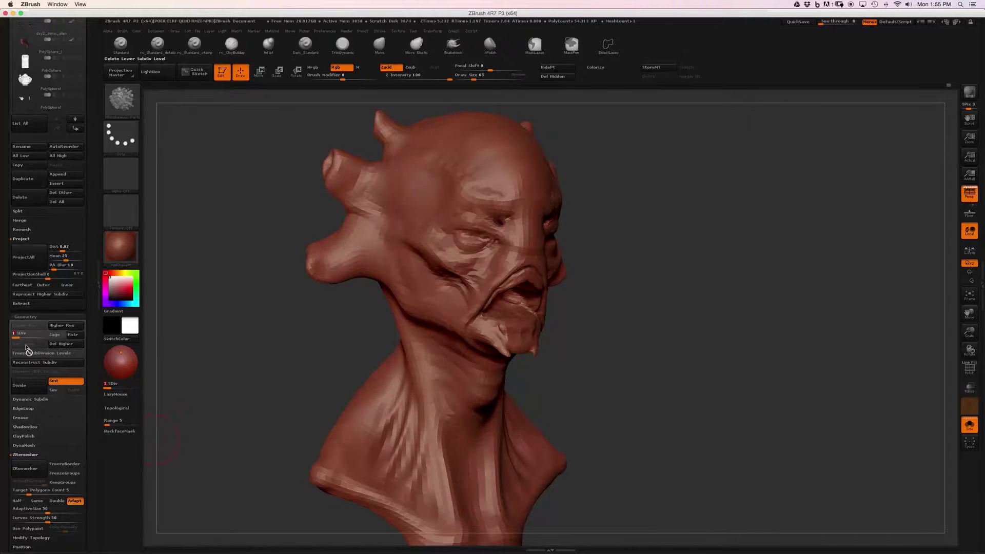
pyautogui.moveTo(234, 308); pyautogui.dragTo(242, 292)
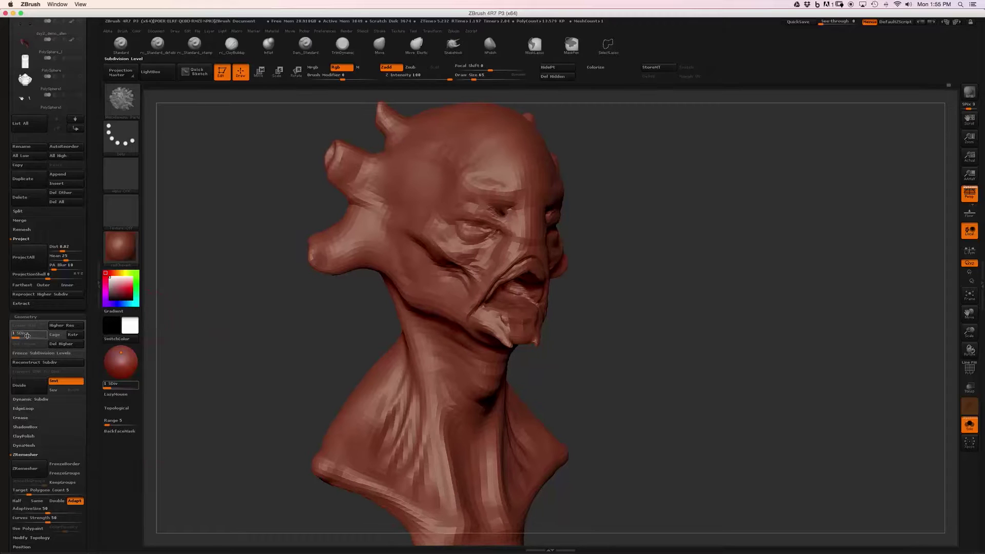
pyautogui.click(58, 326)
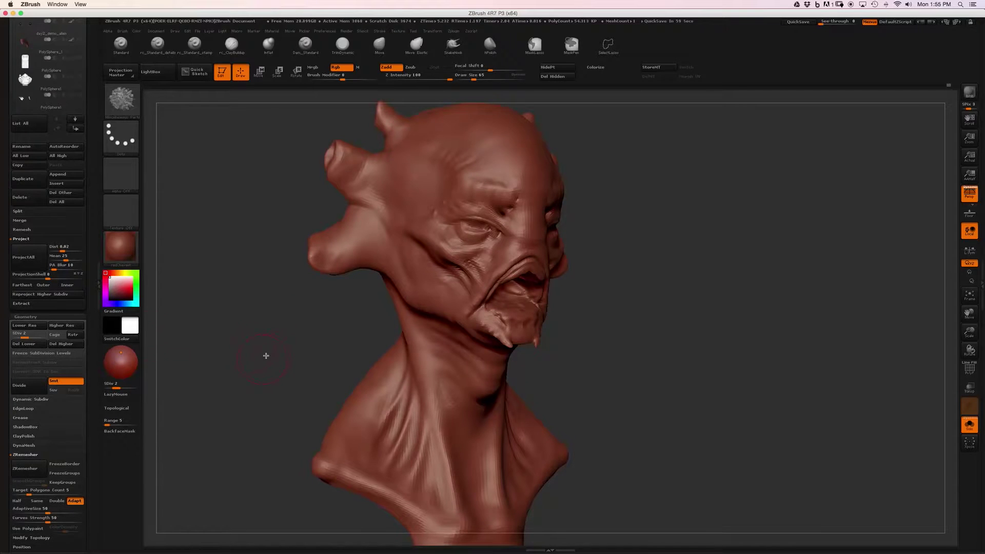
# Step: Step the head up to subdivision level 4 (about 869,000 polygons) and reframe it frontally
pyautogui.press('d')
pyautogui.press('d')
pyautogui.keyDown('shift'); pyautogui.moveTo(595, 264); pyautogui.dragTo(597, 270); pyautogui.keyUp('shift')
pyautogui.moveTo(752, 241)
pyautogui.keyDown('alt'); pyautogui.mouseDown()
pyautogui.moveTo(696, 255)
pyautogui.moveTo(768, 282)
pyautogui.moveTo(767, 320)
pyautogui.moveTo(791, 248)
pyautogui.mouseUp(); pyautogui.keyUp('alt')
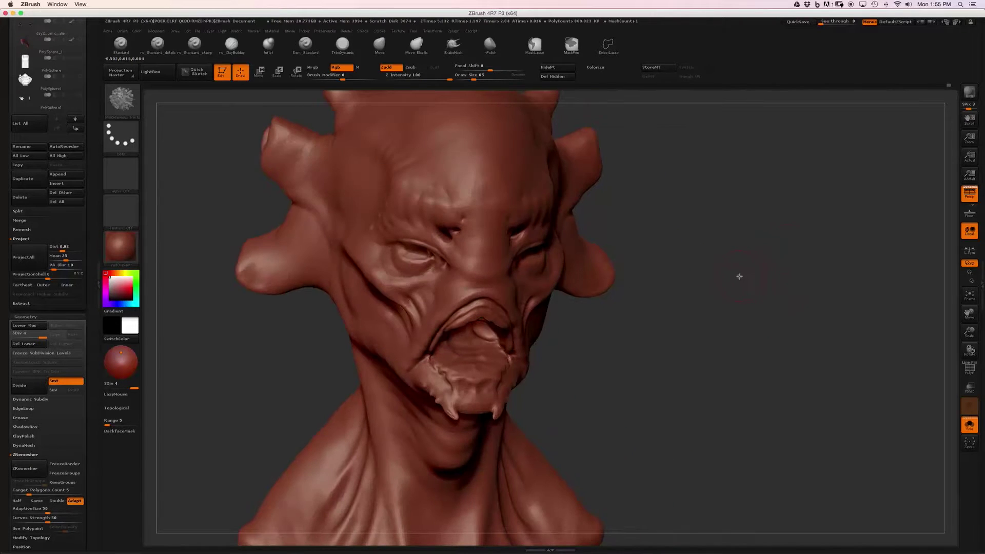
pyautogui.moveTo(741, 276); pyautogui.dragTo(751, 268)
pyautogui.scroll(2, 91, 220)
pyautogui.moveTo(224, 345); pyautogui.dragTo(399, 355)
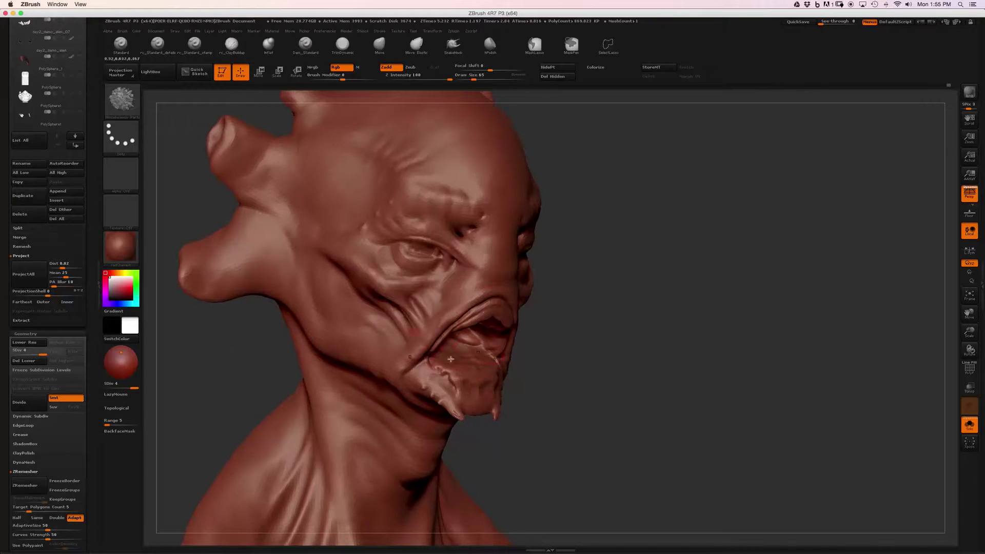
pyautogui.moveTo(681, 286)
pyautogui.mouseDown()
pyautogui.moveTo(757, 285)
pyautogui.moveTo(725, 302)
pyautogui.moveTo(738, 301)
pyautogui.mouseUp()
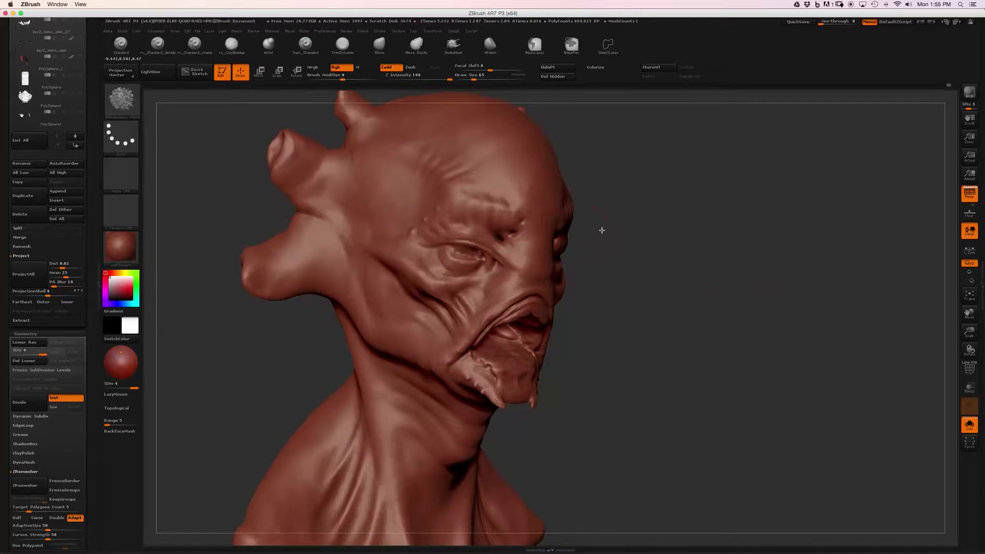
# Step: Compare subdivision levels 3 and 4, then orbit the bust to inspect the wrinkle detail
pyautogui.hotkey('shift', 'd')
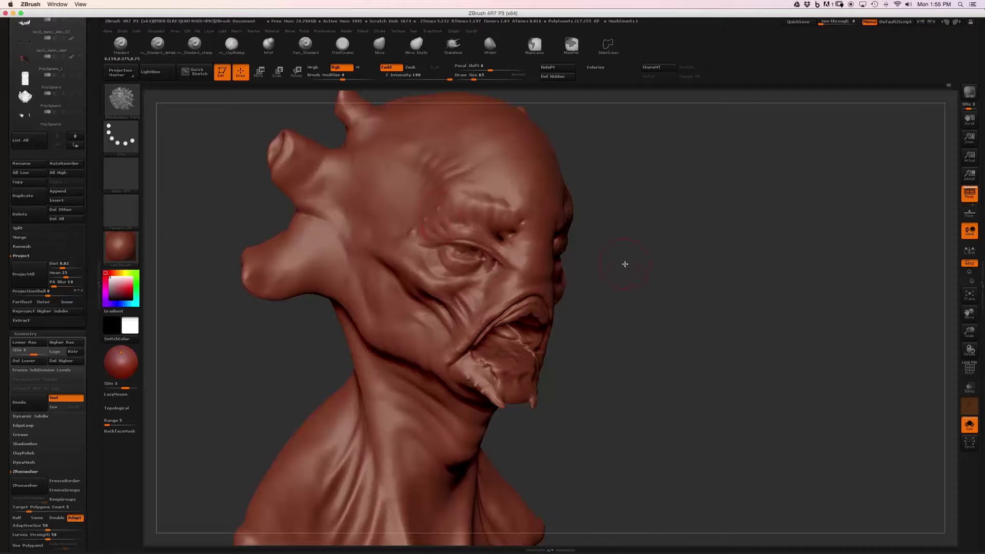
pyautogui.press('d')
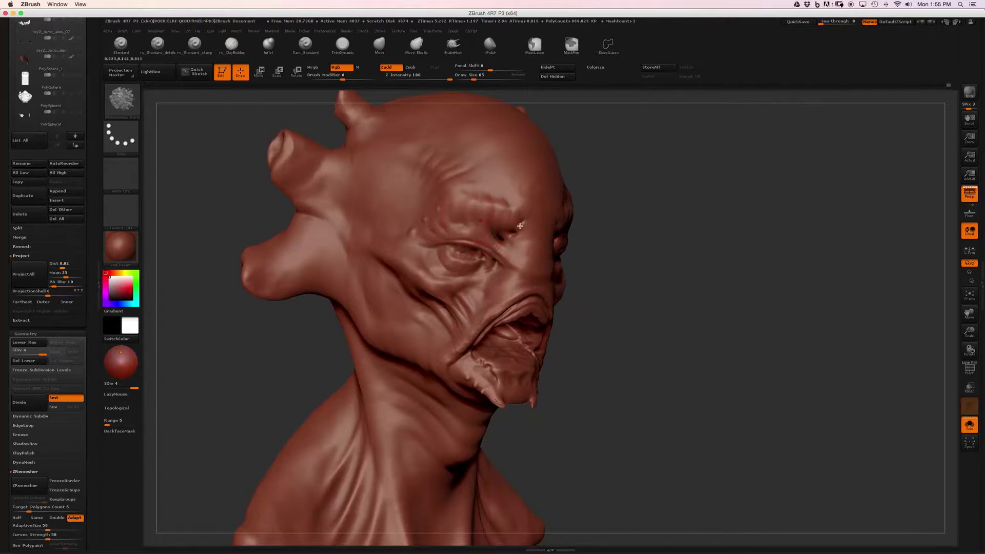
pyautogui.moveTo(675, 346)
pyautogui.mouseDown()
pyautogui.moveTo(698, 303)
pyautogui.moveTo(558, 265)
pyautogui.mouseUp()
pyautogui.moveTo(714, 329)
pyautogui.mouseDown()
pyautogui.moveTo(704, 315)
pyautogui.moveTo(716, 299)
pyautogui.mouseUp()
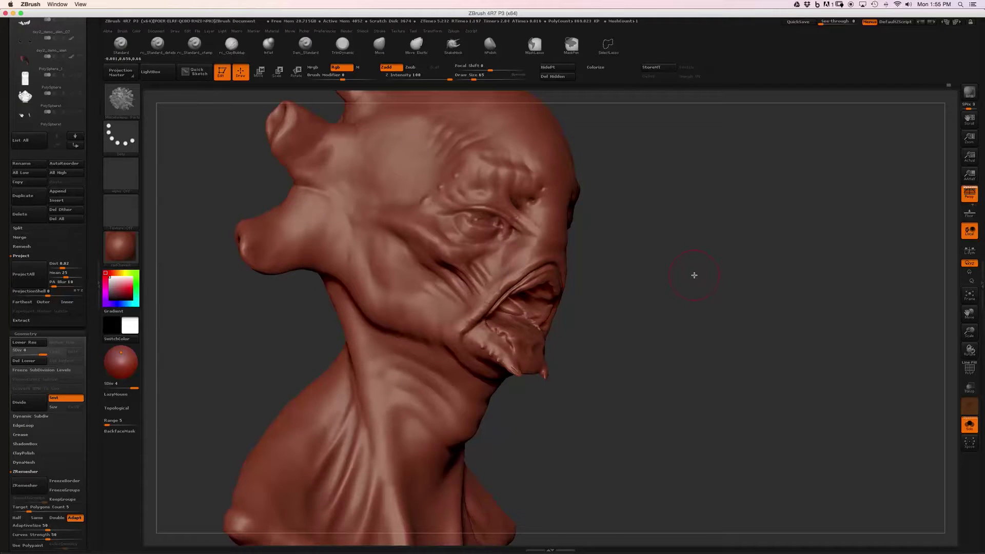
pyautogui.moveTo(673, 228)
pyautogui.mouseDown()
pyautogui.moveTo(651, 318)
pyautogui.moveTo(667, 300)
pyautogui.mouseUp()
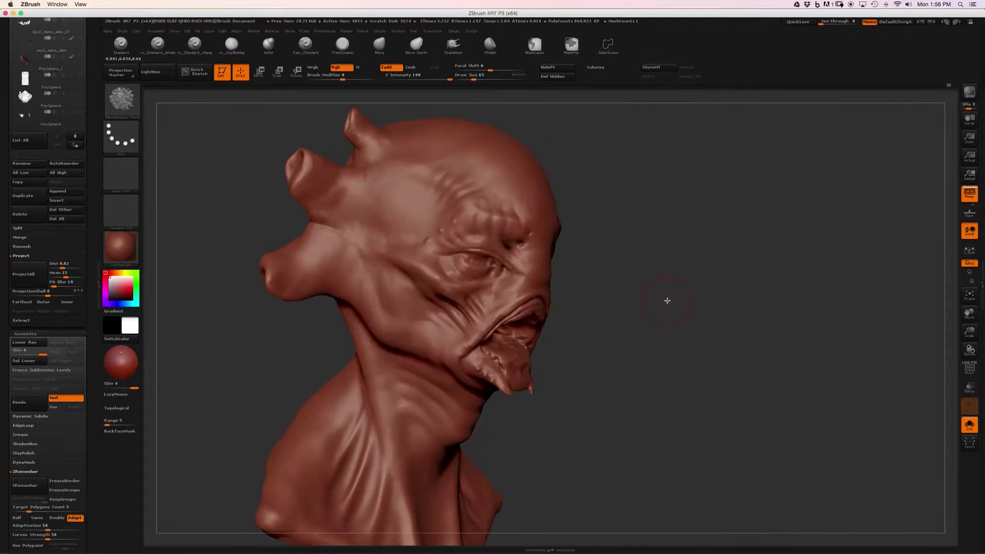
pyautogui.press('Down')
pyautogui.press('Up')
pyautogui.press('Down')
pyautogui.press('Down')
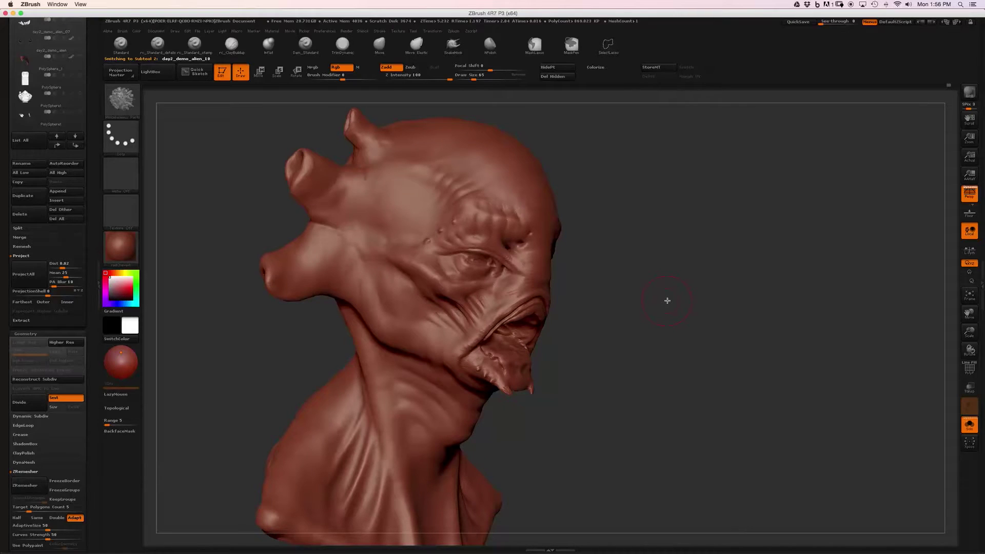
pyautogui.hotkey('alt', 'Up')
pyautogui.hotkey('alt', 'Down')
pyautogui.hotkey('alt', 'Up')
pyautogui.hotkey('alt', 'Down')
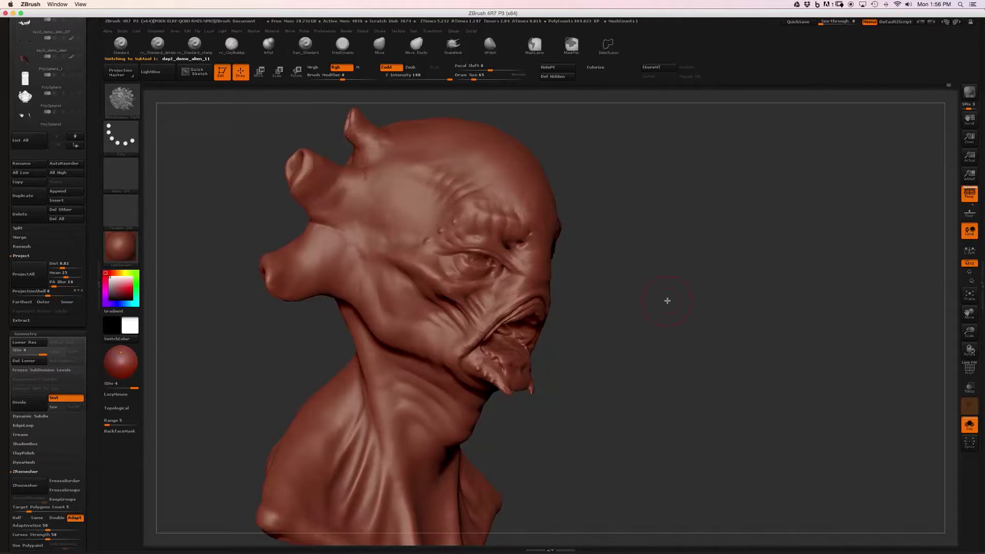
pyautogui.hotkey('alt', 'Down')
pyautogui.moveTo(675, 345); pyautogui.dragTo(714, 359)
pyautogui.moveTo(847, 383); pyautogui.dragTo(655, 377)
pyautogui.moveTo(631, 319); pyautogui.dragTo(783, 323)
# Step: Select the day2_demo_alien_10 subtool and delete it, confirming the permanent deletion
pyautogui.scroll(5, 91, 198)
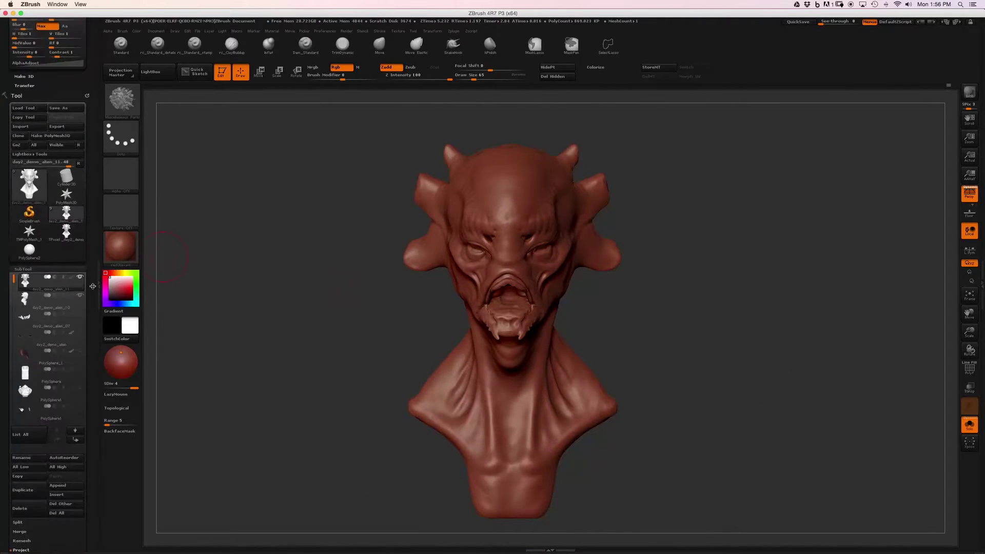
pyautogui.click(24, 300)
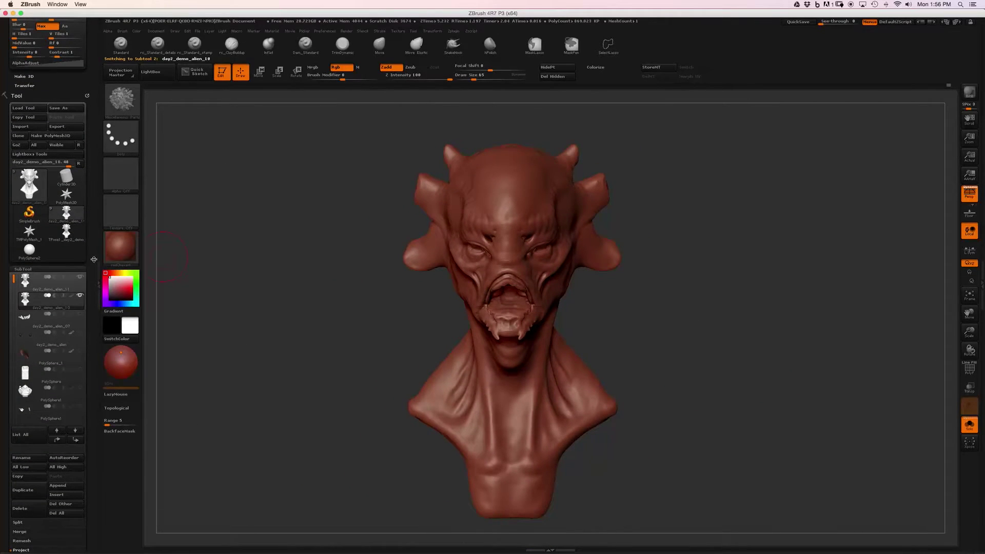
pyautogui.moveTo(154, 245); pyautogui.dragTo(220, 214)
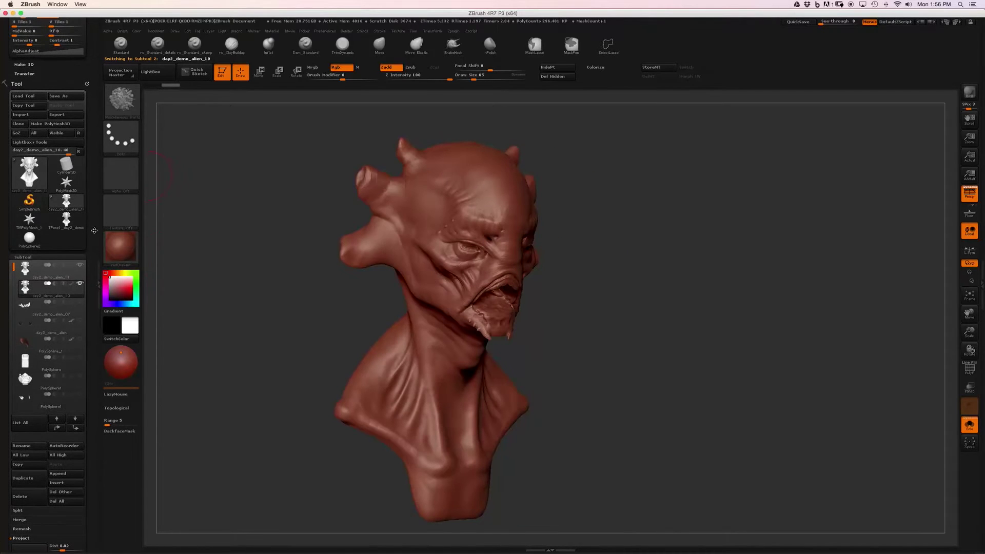
pyautogui.scroll(-5, 89, 418)
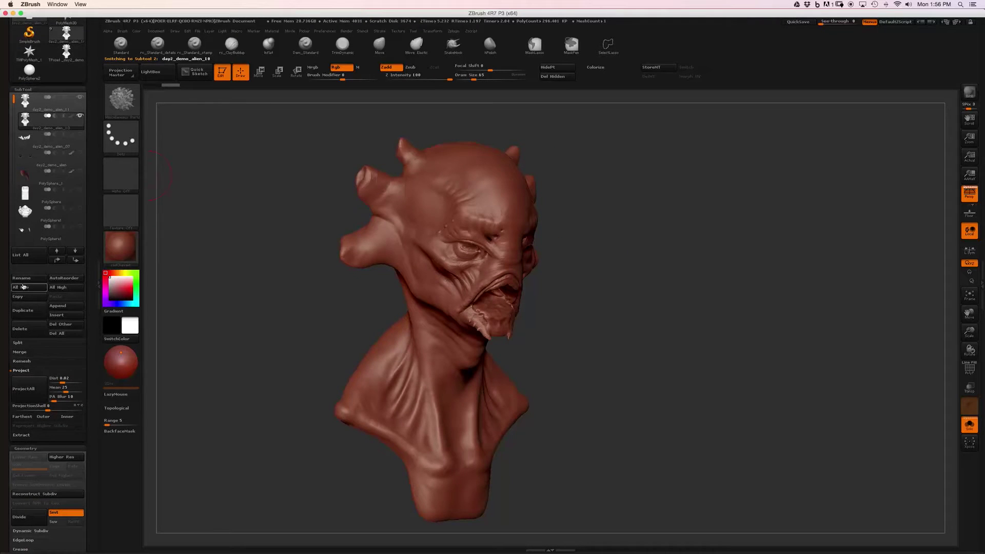
pyautogui.click(29, 331)
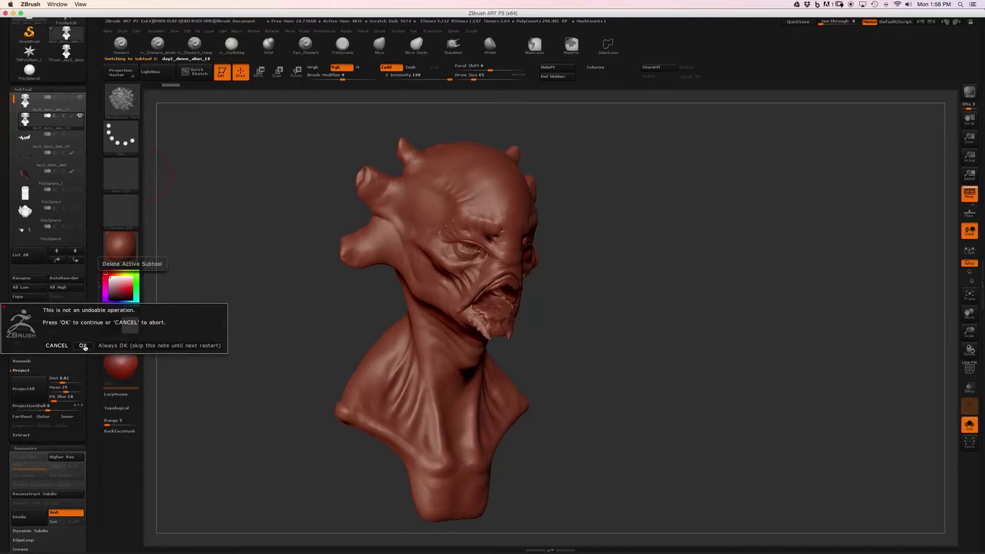
pyautogui.click(83, 347)
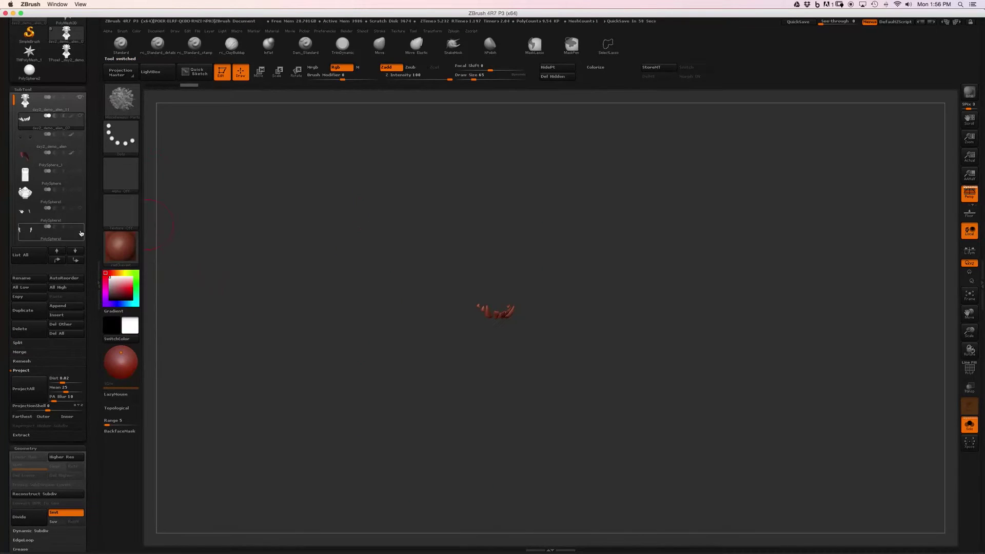
pyautogui.click(25, 104)
pyautogui.moveTo(248, 307); pyautogui.dragTo(287, 305)
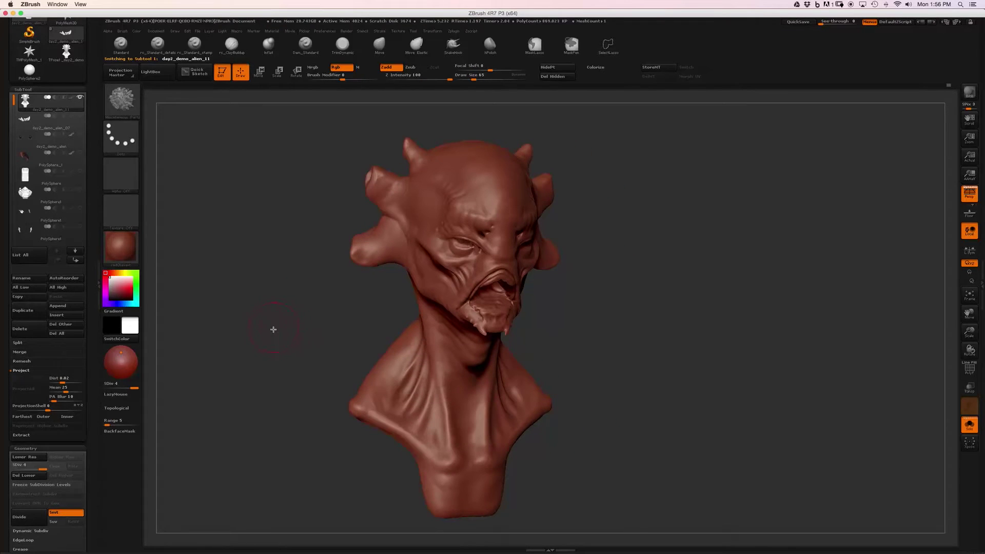
# Step: Turn off Solo, show all subtools including armour, and review the bust at SDiv 3 and 4
pyautogui.hotkey('alt', 's')
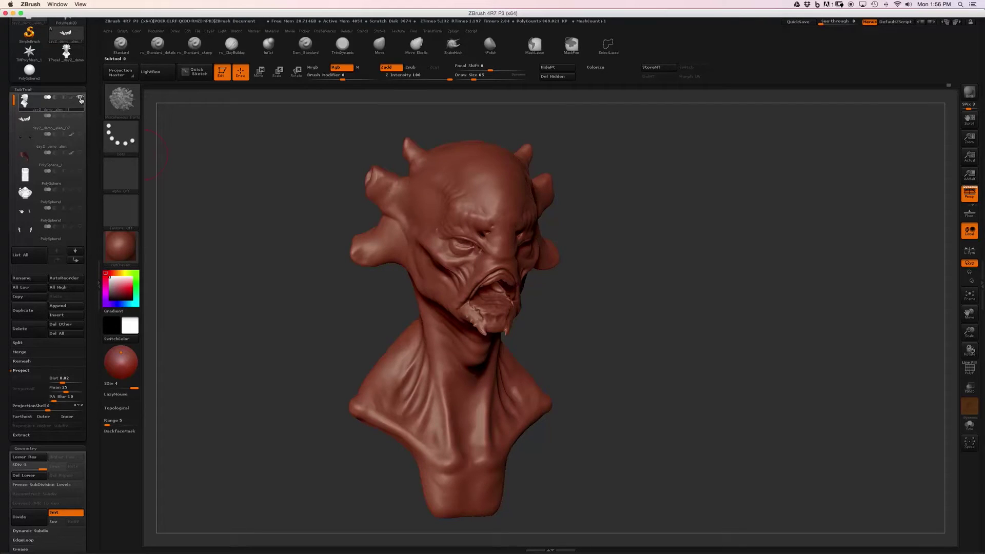
pyautogui.keyDown('shift'); pyautogui.click(80, 97); pyautogui.keyUp('shift')
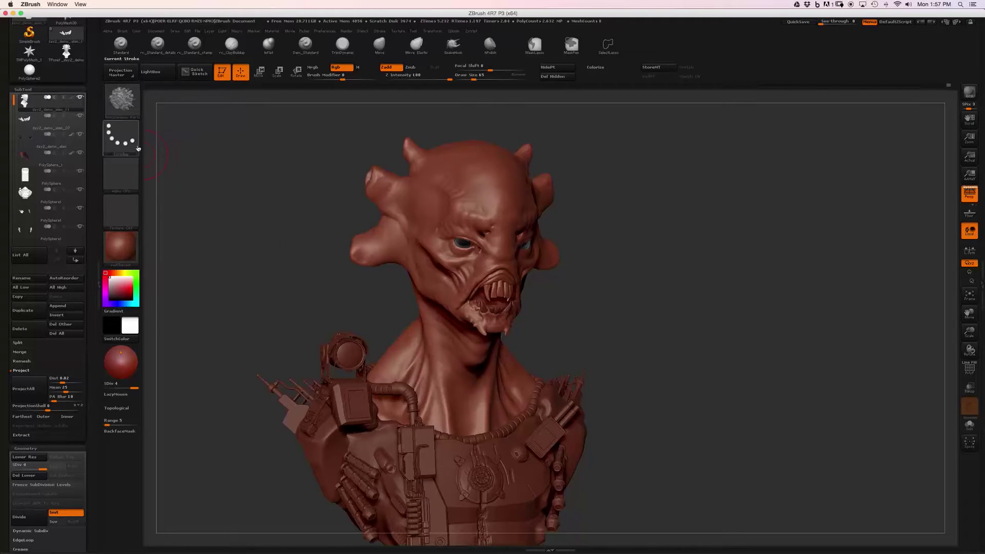
pyautogui.moveTo(721, 348)
pyautogui.mouseDown()
pyautogui.moveTo(710, 334)
pyautogui.moveTo(760, 301)
pyautogui.moveTo(824, 300)
pyautogui.mouseUp()
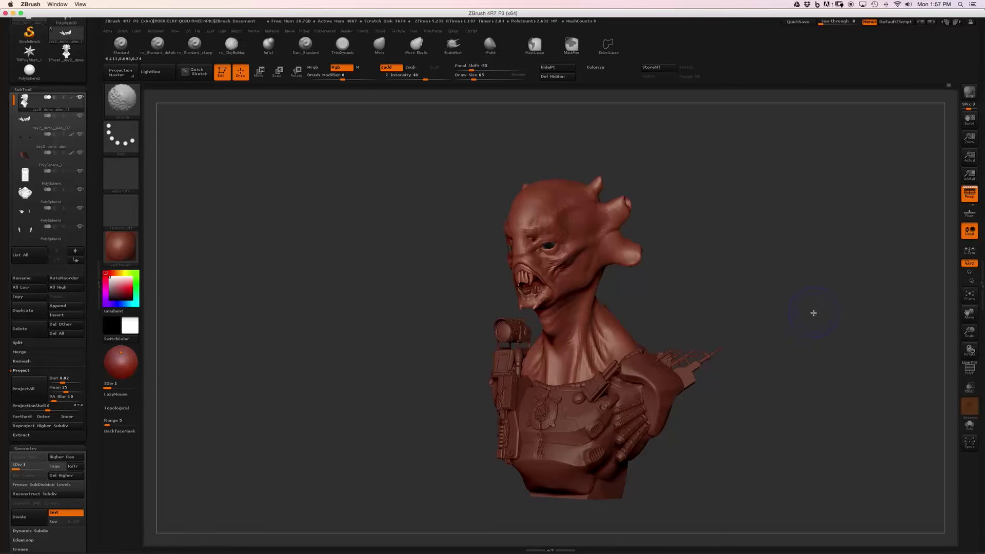
pyautogui.hotkey('shift', 'd')
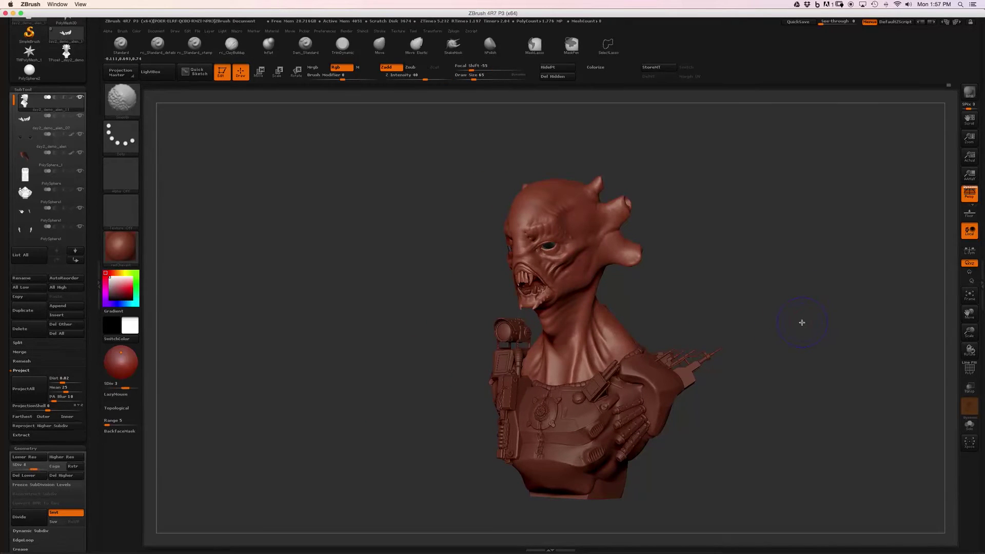
pyautogui.press('d')
pyautogui.moveTo(758, 270)
pyautogui.mouseDown()
pyautogui.moveTo(774, 275)
pyautogui.moveTo(742, 279)
pyautogui.moveTo(756, 274)
pyautogui.moveTo(738, 270)
pyautogui.moveTo(749, 293)
pyautogui.moveTo(721, 273)
pyautogui.mouseUp()
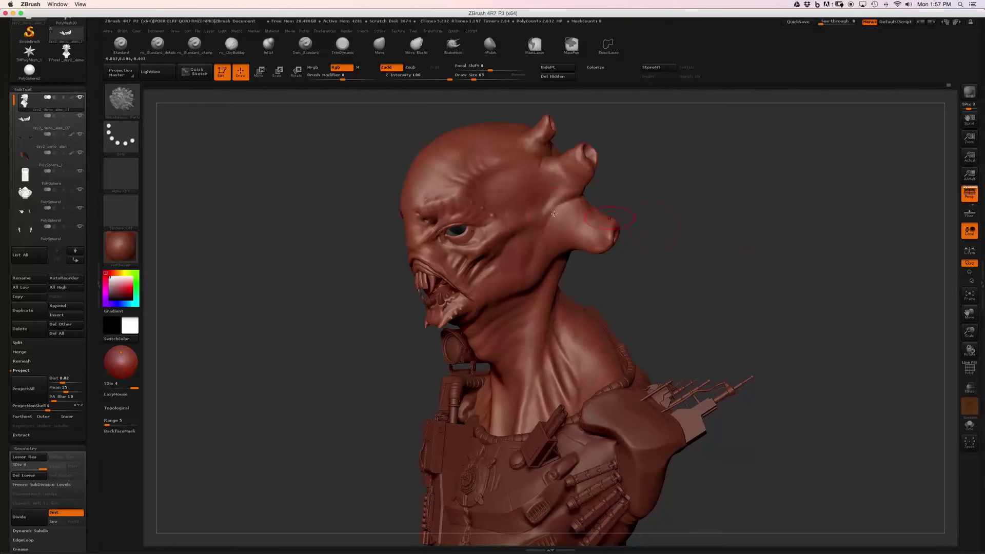